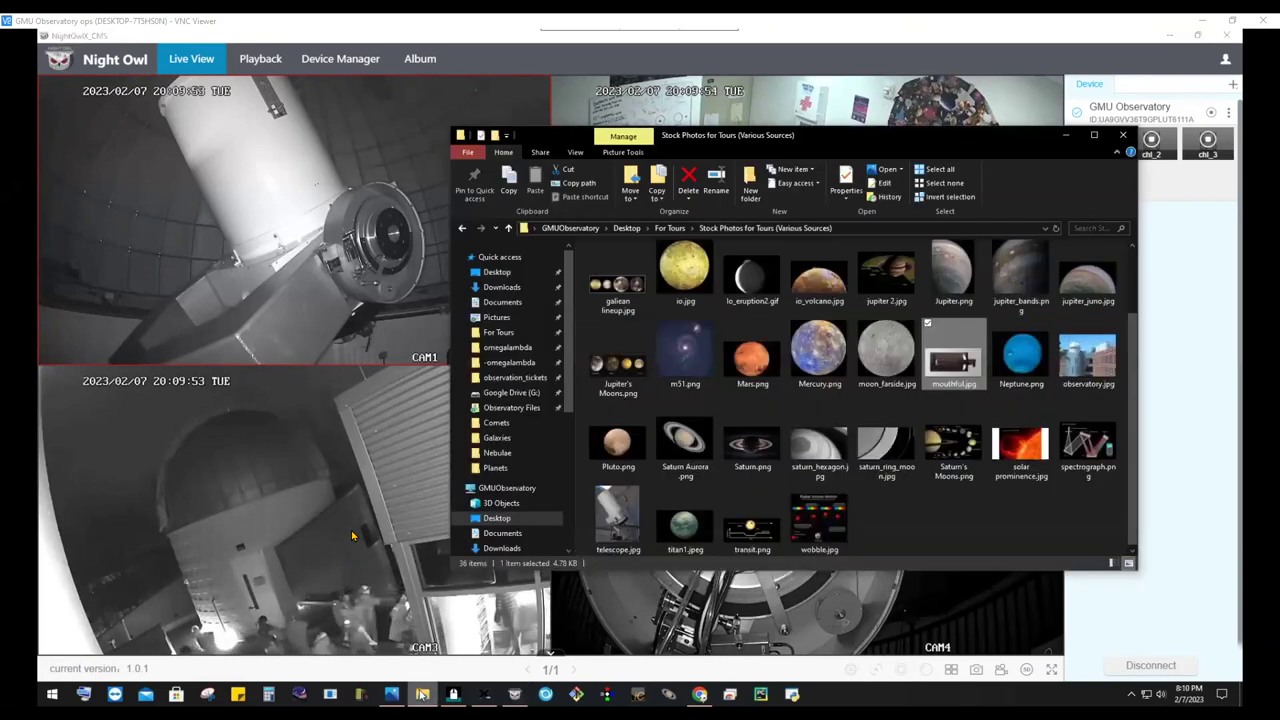
Step: Open Green_Comet-0001_V_30.fit from the Comets folder inside For Tours
{"action": "left_click", "coordinate": [519, 334]}
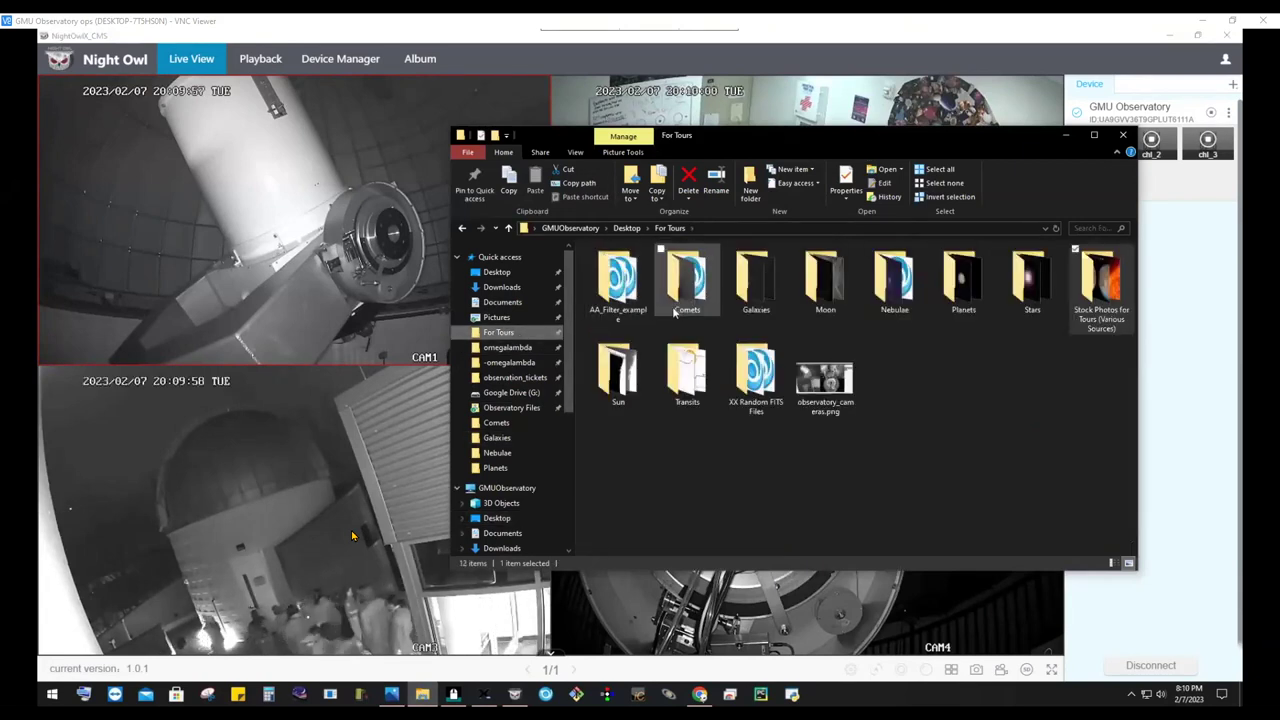
{"action": "double_click", "coordinate": [687, 285]}
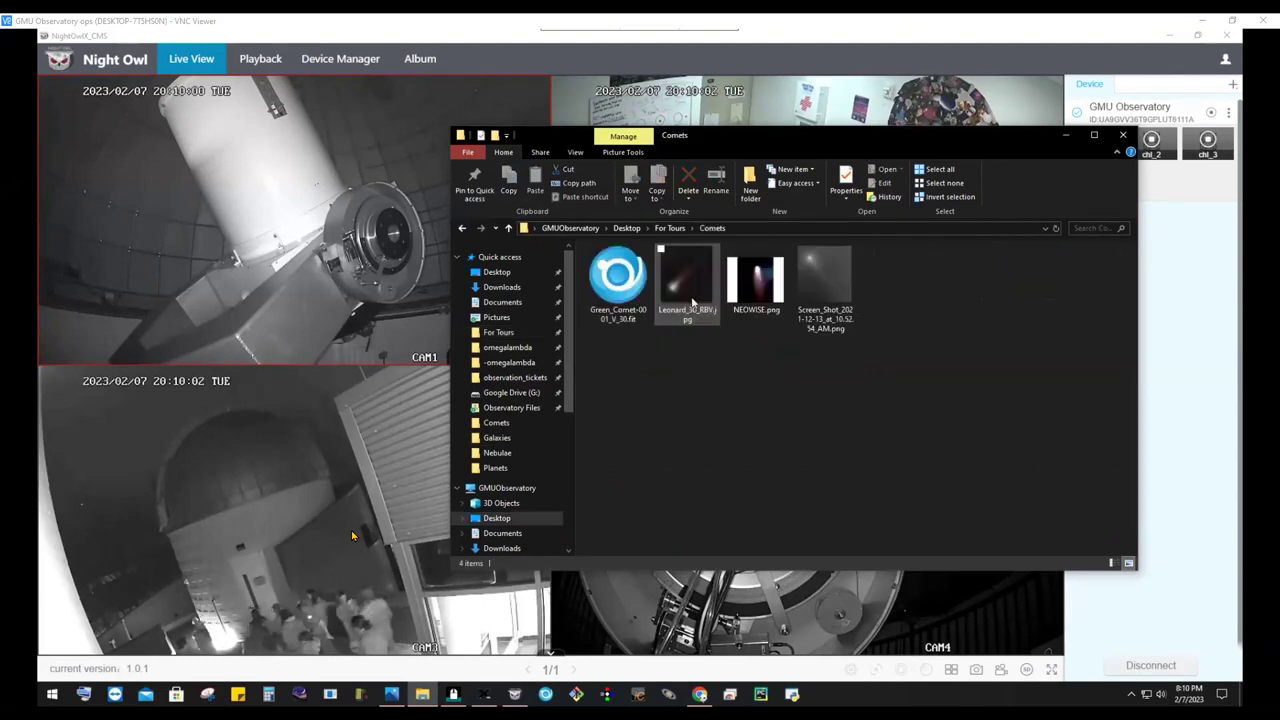
{"action": "double_click", "coordinate": [634, 291]}
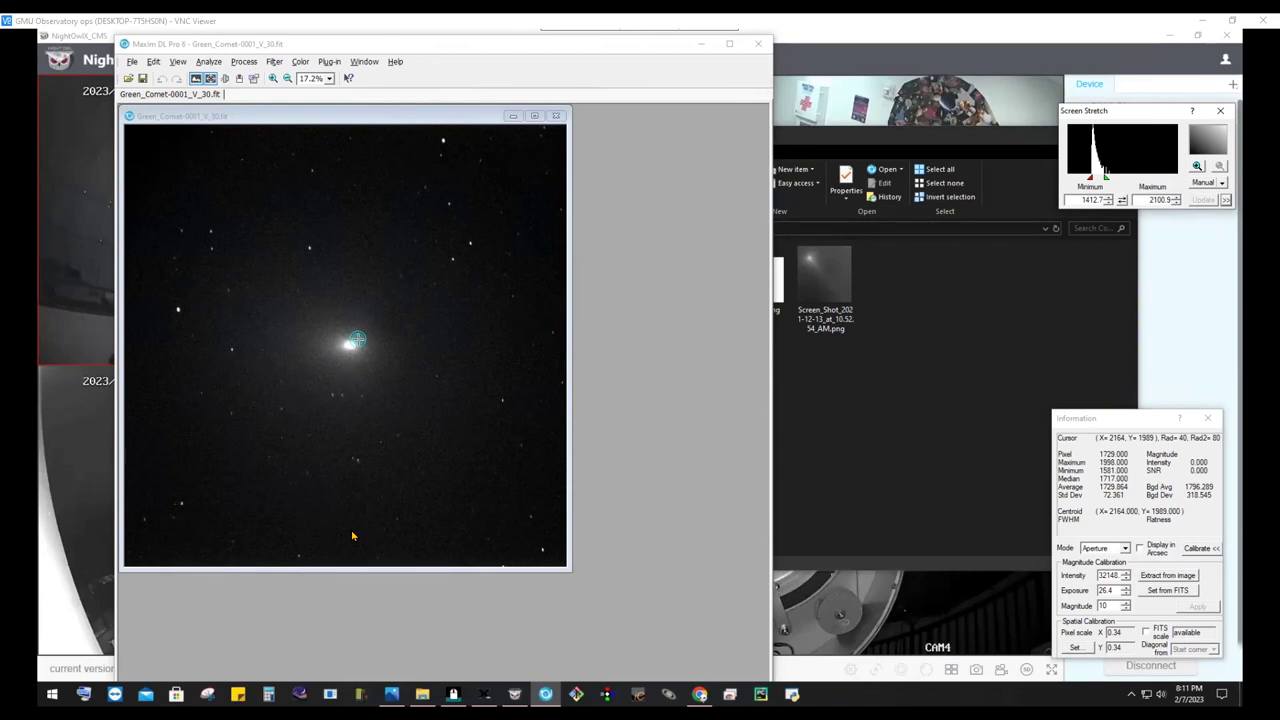
Step: Inspect the comet's nucleus with the Information window moved next to the image window, and close the comet image
{"action": "scroll", "coordinate": [357, 340], "scroll_direction": "up", "scroll_amount": 3}
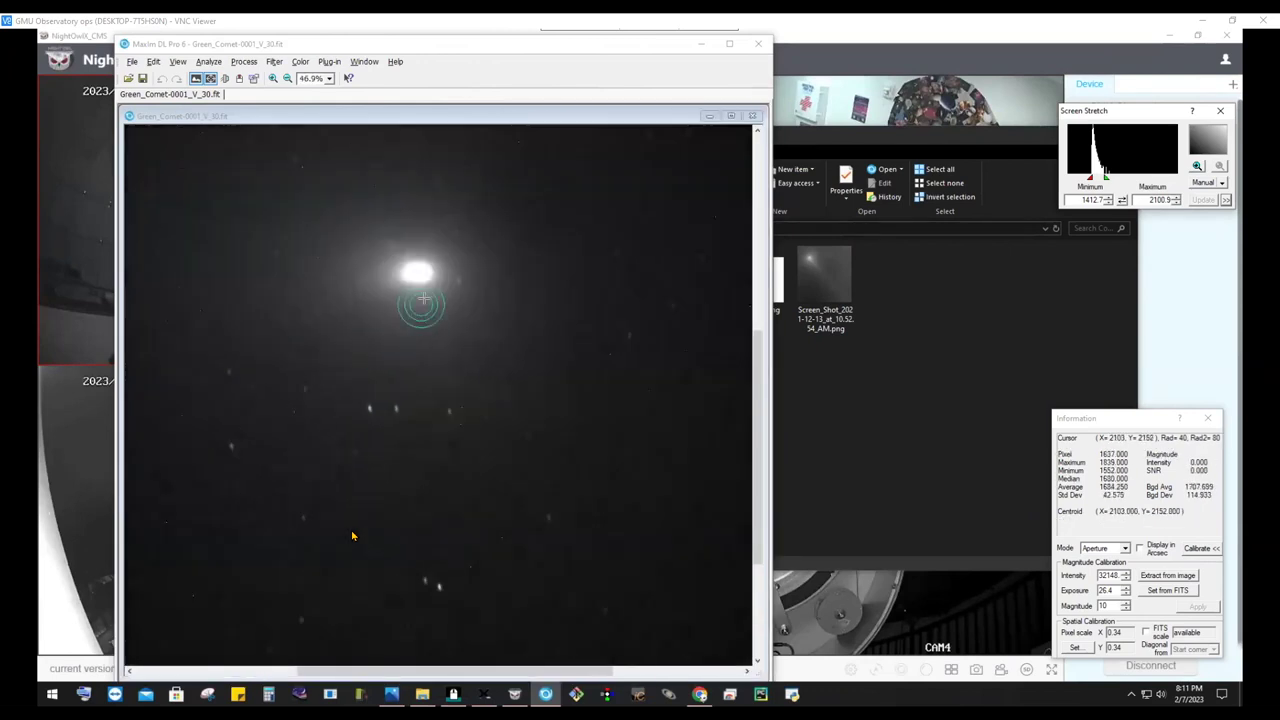
{"action": "scroll", "coordinate": [352, 536], "scroll_direction": "down", "scroll_amount": 1}
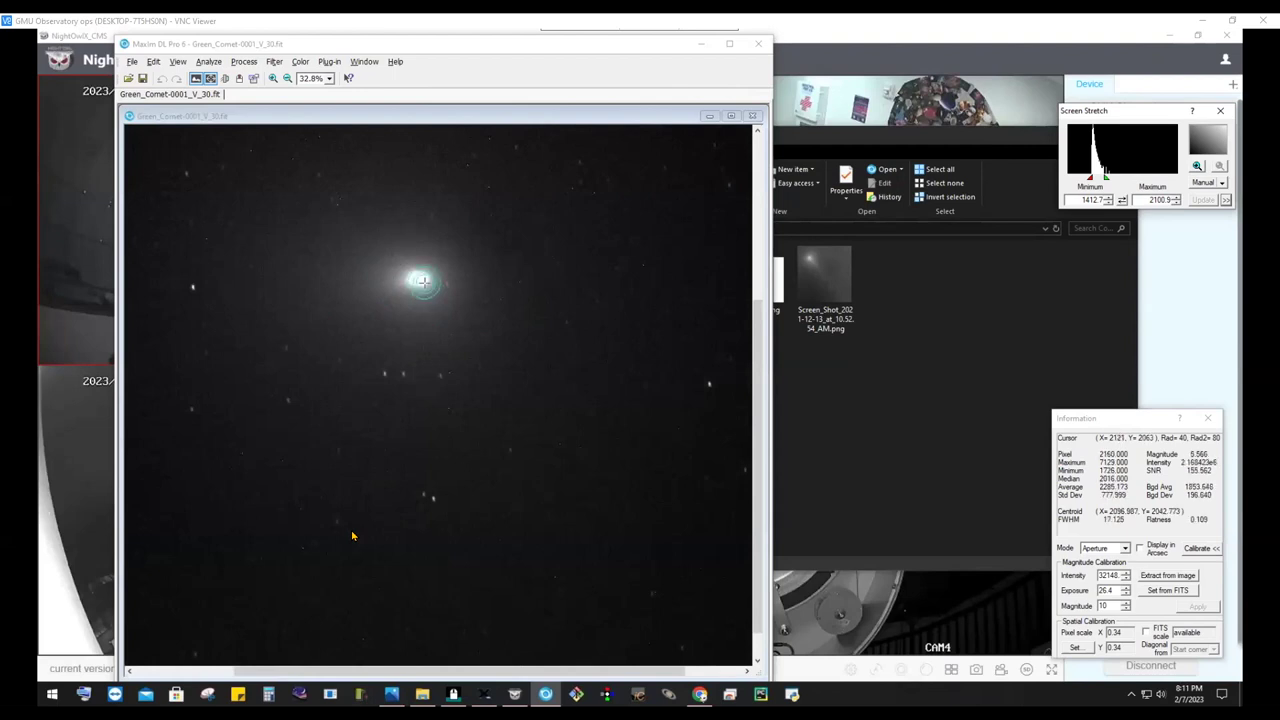
{"action": "left_click_drag", "start_coordinate": [1106, 424], "coordinate": [846, 209]}
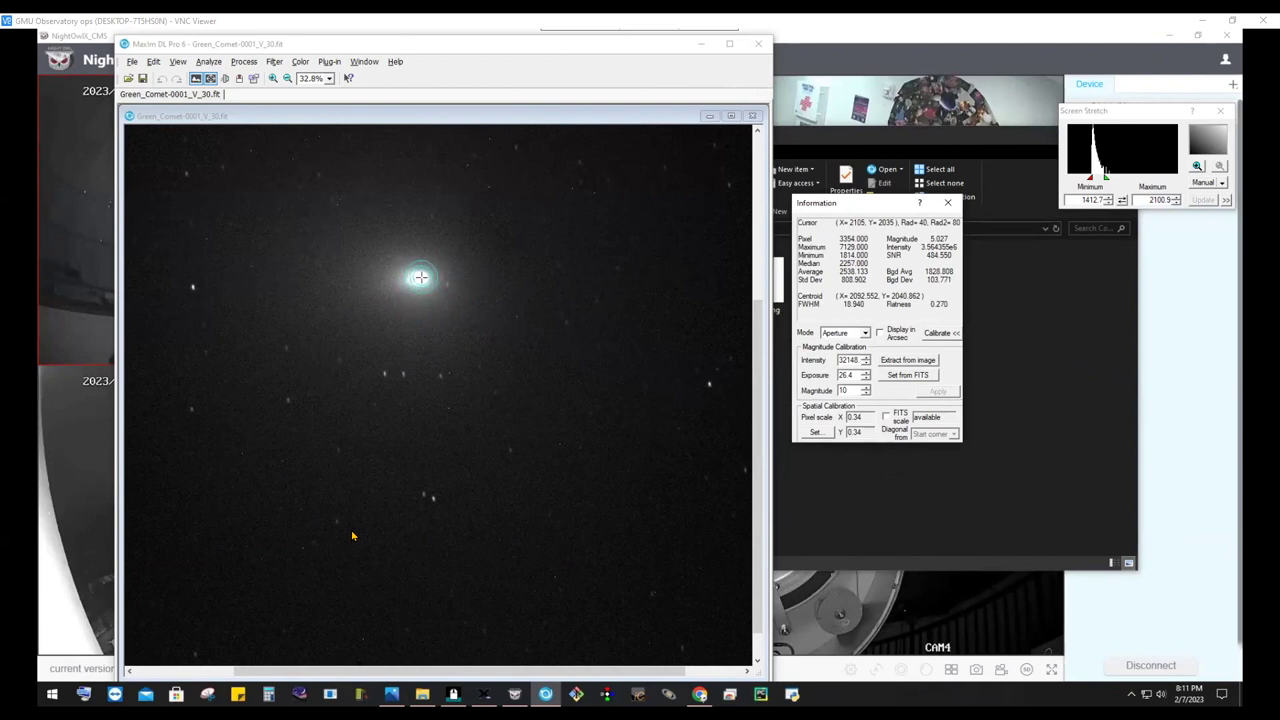
{"action": "left_click", "coordinate": [752, 116]}
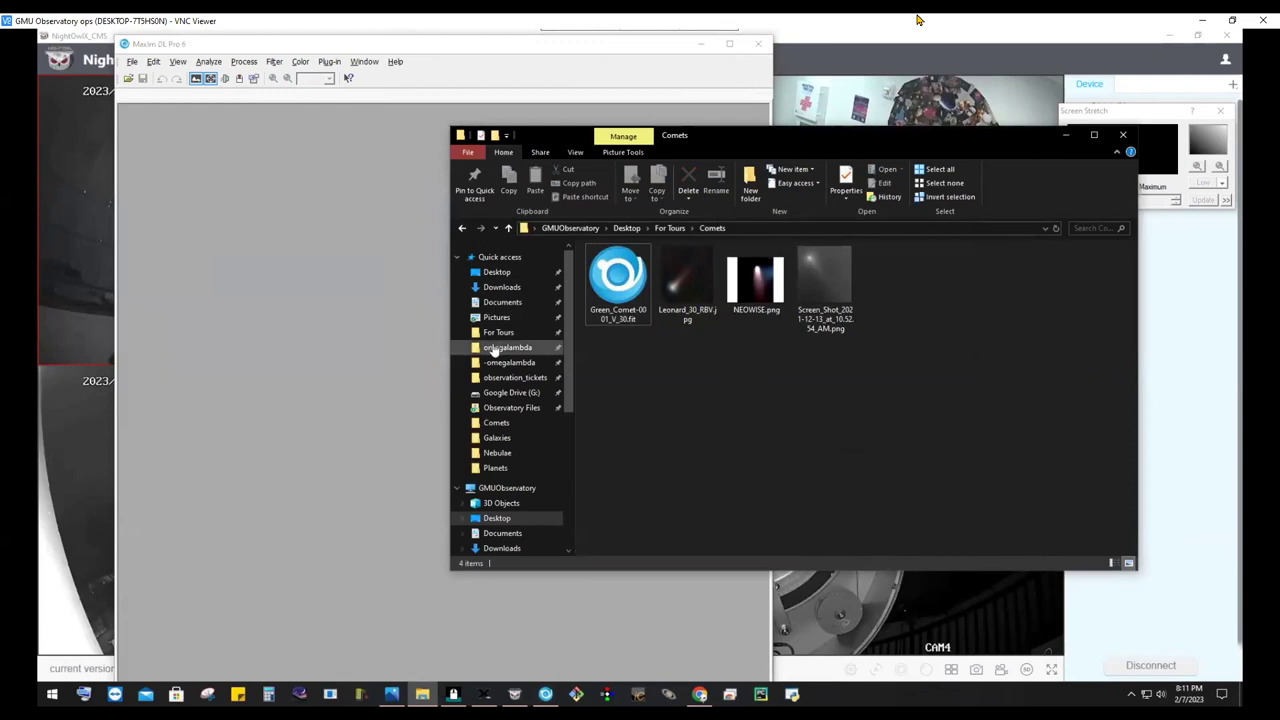
Step: Browse to the Green_Comet folder of session 20230203 under Observatory Files, Observing Sessions, 2023_Data, and find the earliest exposures
{"action": "left_click", "coordinate": [519, 410]}
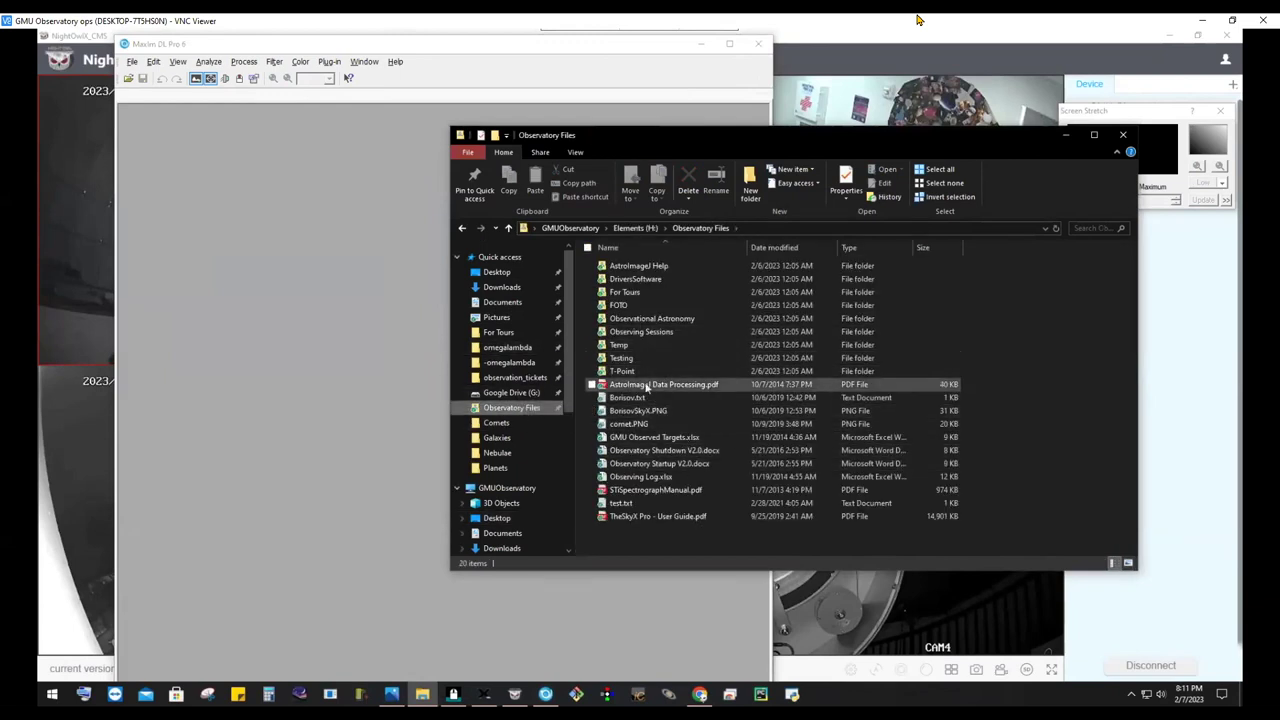
{"action": "double_click", "coordinate": [641, 331]}
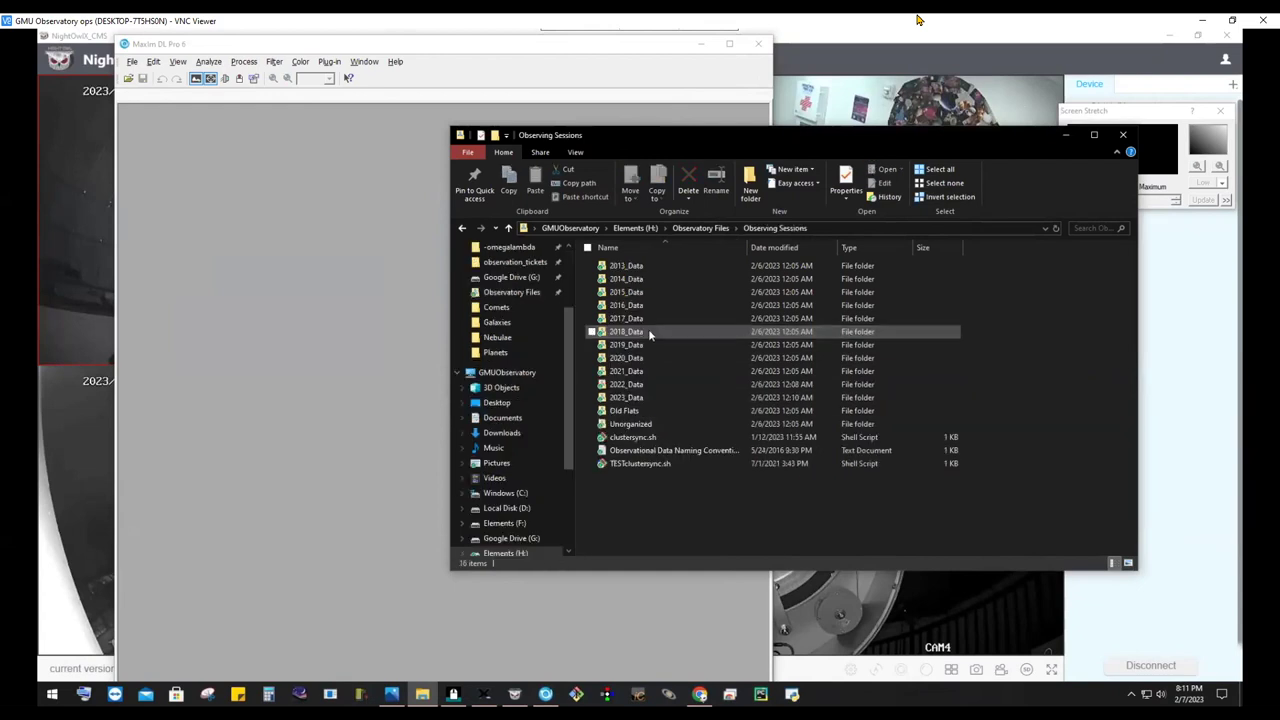
{"action": "double_click", "coordinate": [652, 394]}
{"action": "double_click", "coordinate": [649, 490]}
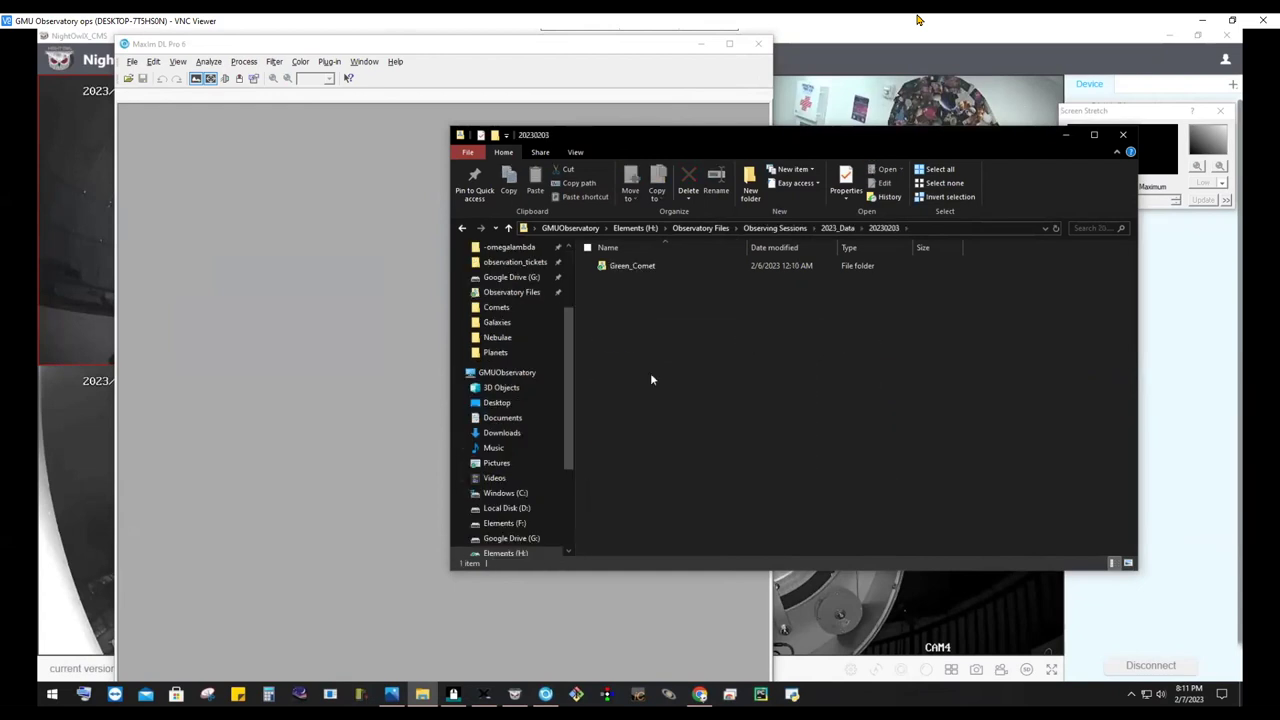
{"action": "double_click", "coordinate": [640, 266]}
{"action": "scroll", "coordinate": [700, 380], "scroll_direction": "down", "scroll_amount": 20}
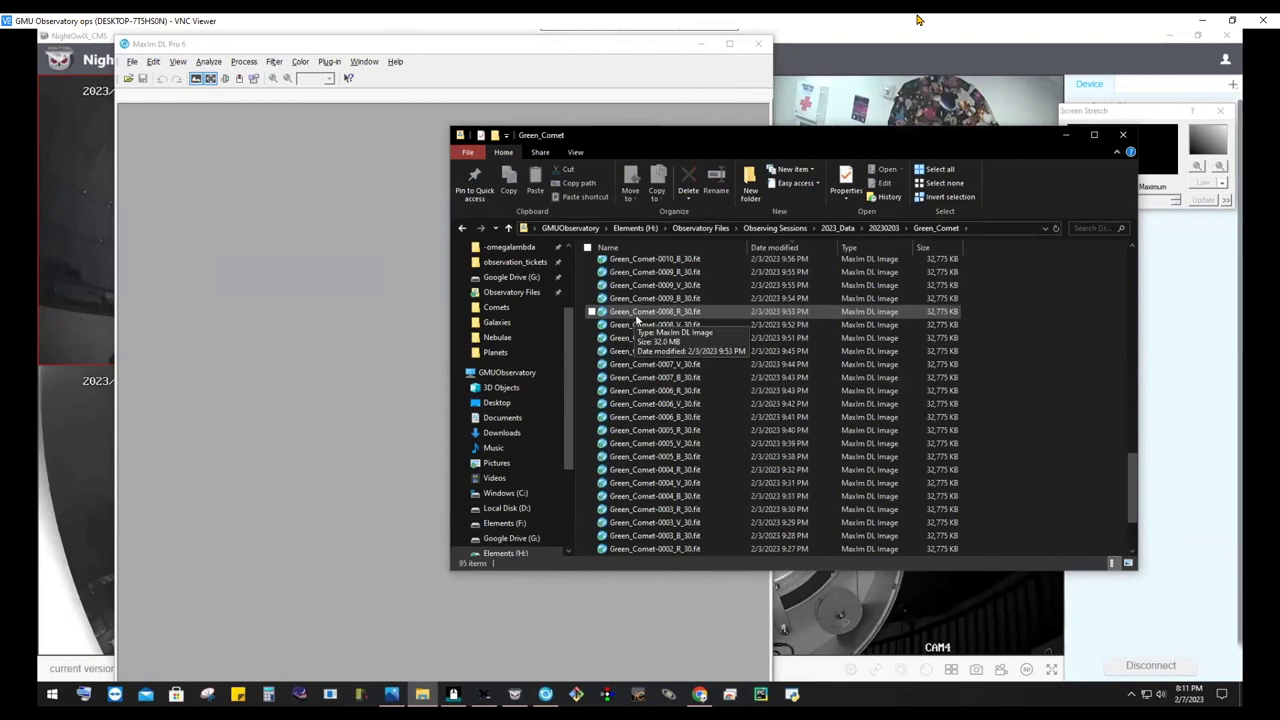
Step: Load Green_Comet-0001_B_30.fit into MaxIm DL and widen its screen stretch to about 1137.4 minimum and 1536.2 maximum
{"action": "left_click_drag", "start_coordinate": [680, 522], "coordinate": [334, 258]}
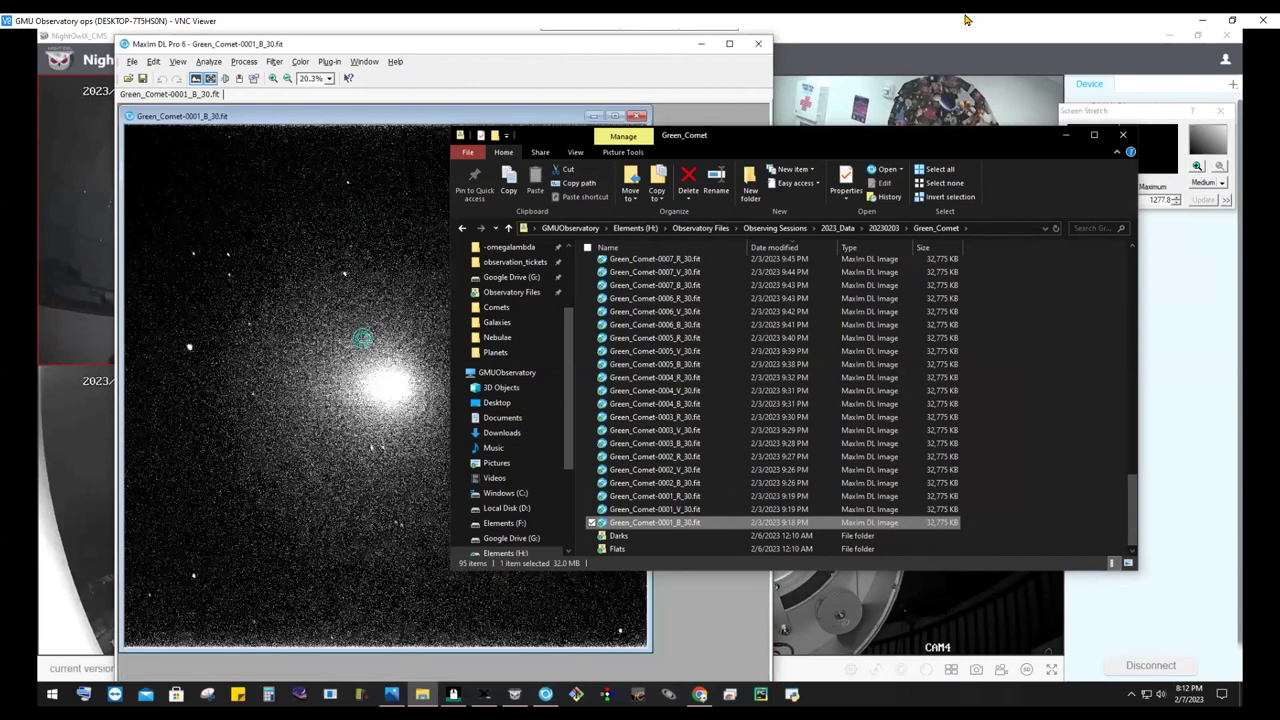
{"action": "left_click_drag", "start_coordinate": [728, 139], "coordinate": [889, 400]}
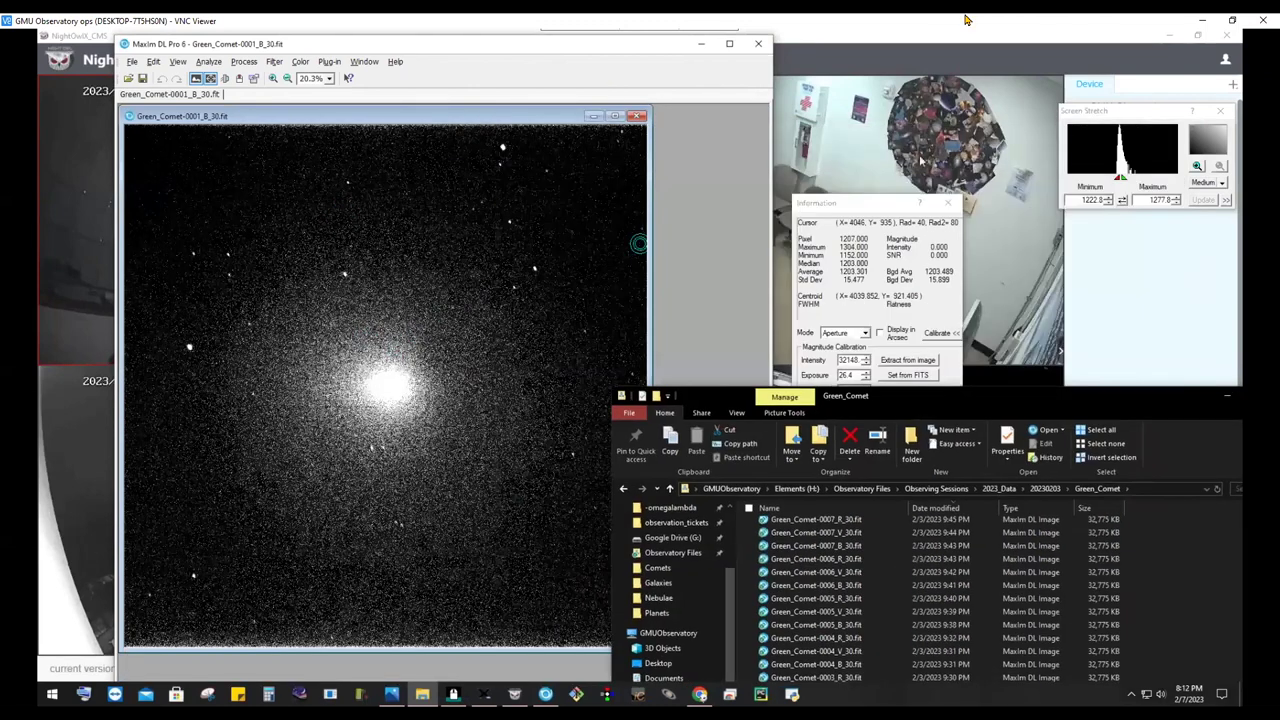
{"action": "left_click", "coordinate": [1120, 183]}
{"action": "left_click_drag", "start_coordinate": [1120, 182], "coordinate": [1133, 180]}
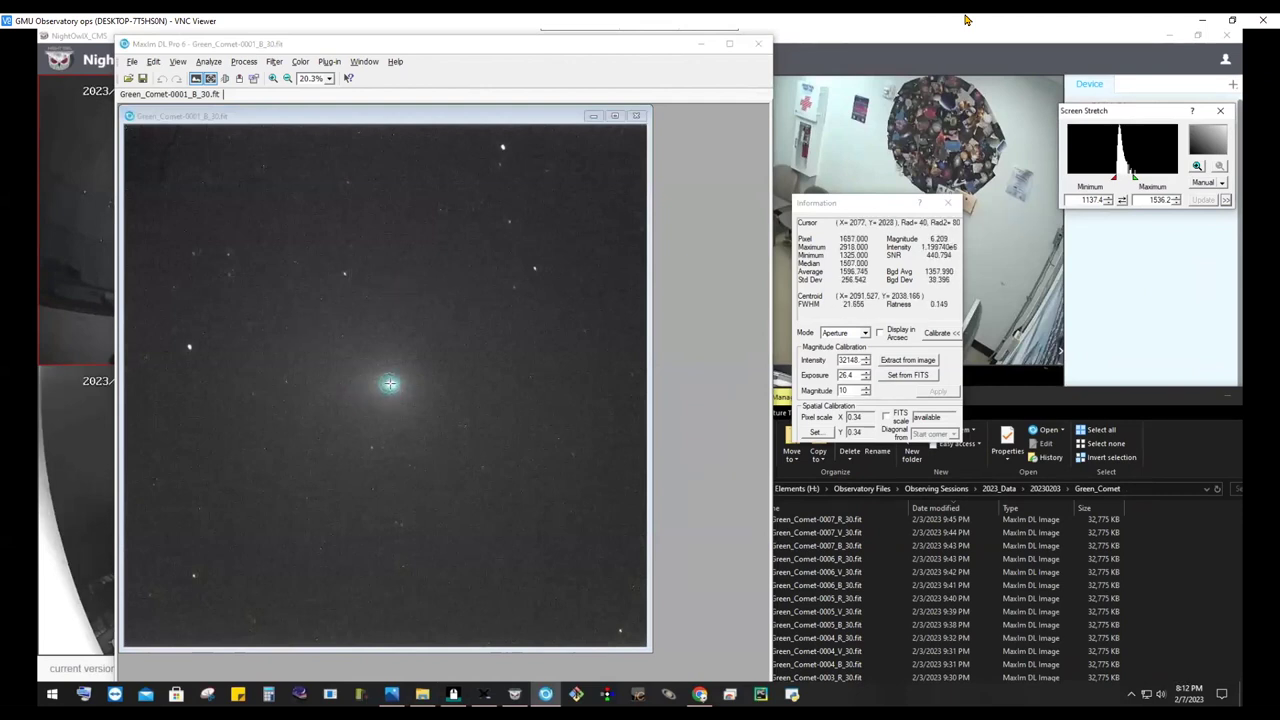
Step: Close the B-filter image and open Green_Comet-0001_R_30.fit, with the file window moved clear of the image
{"action": "left_click", "coordinate": [635, 116]}
{"action": "left_click", "coordinate": [1077, 397]}
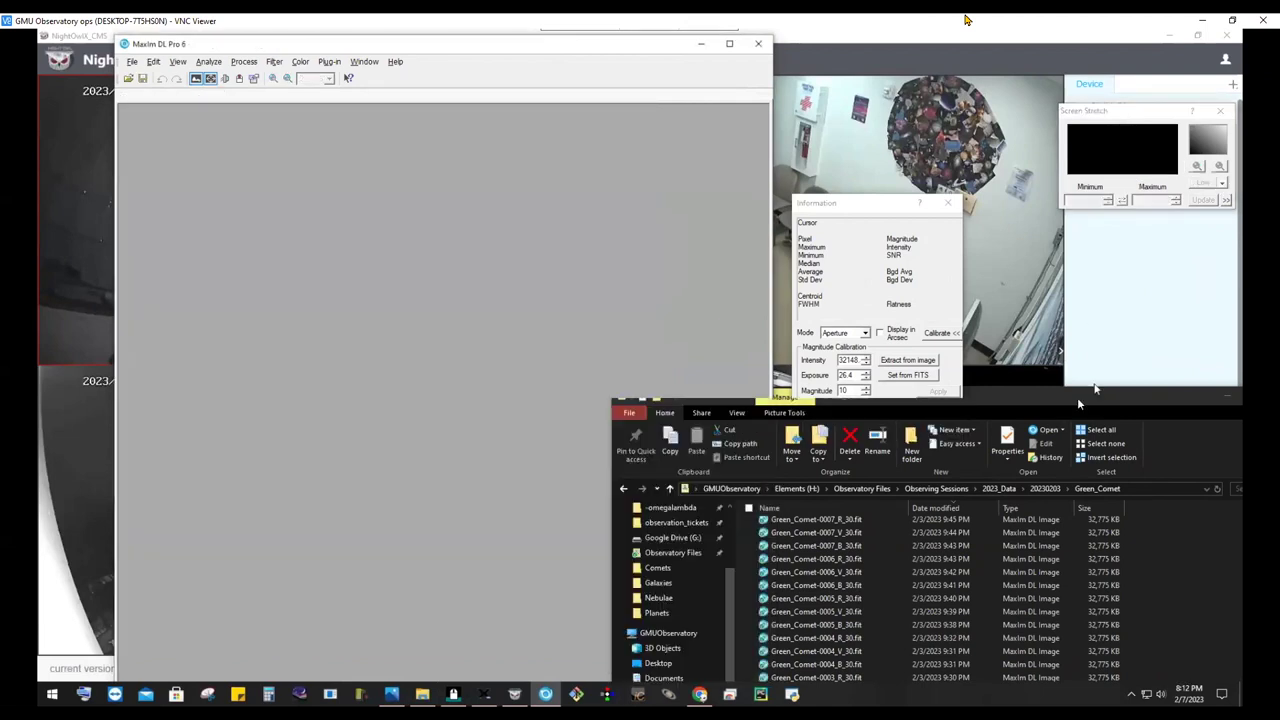
{"action": "left_click_drag", "start_coordinate": [1071, 396], "coordinate": [1137, 60]}
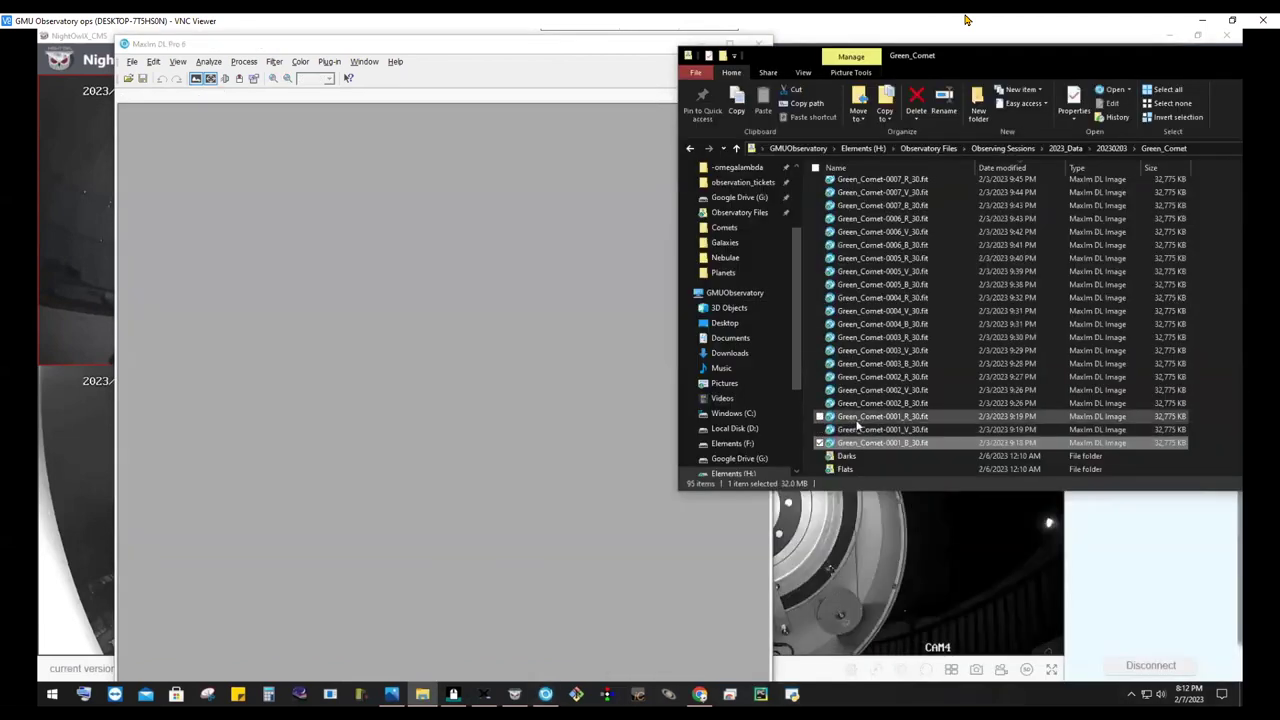
{"action": "double_click", "coordinate": [898, 416]}
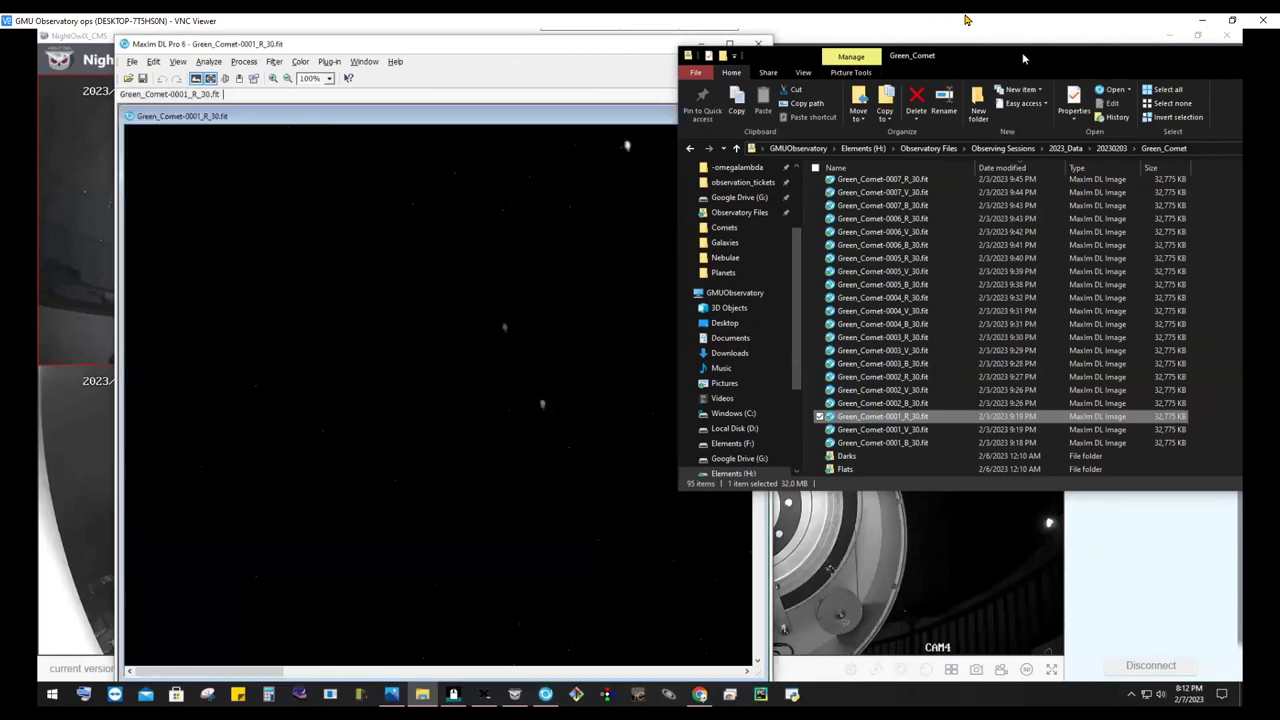
{"action": "left_click_drag", "start_coordinate": [1015, 62], "coordinate": [1071, 490]}
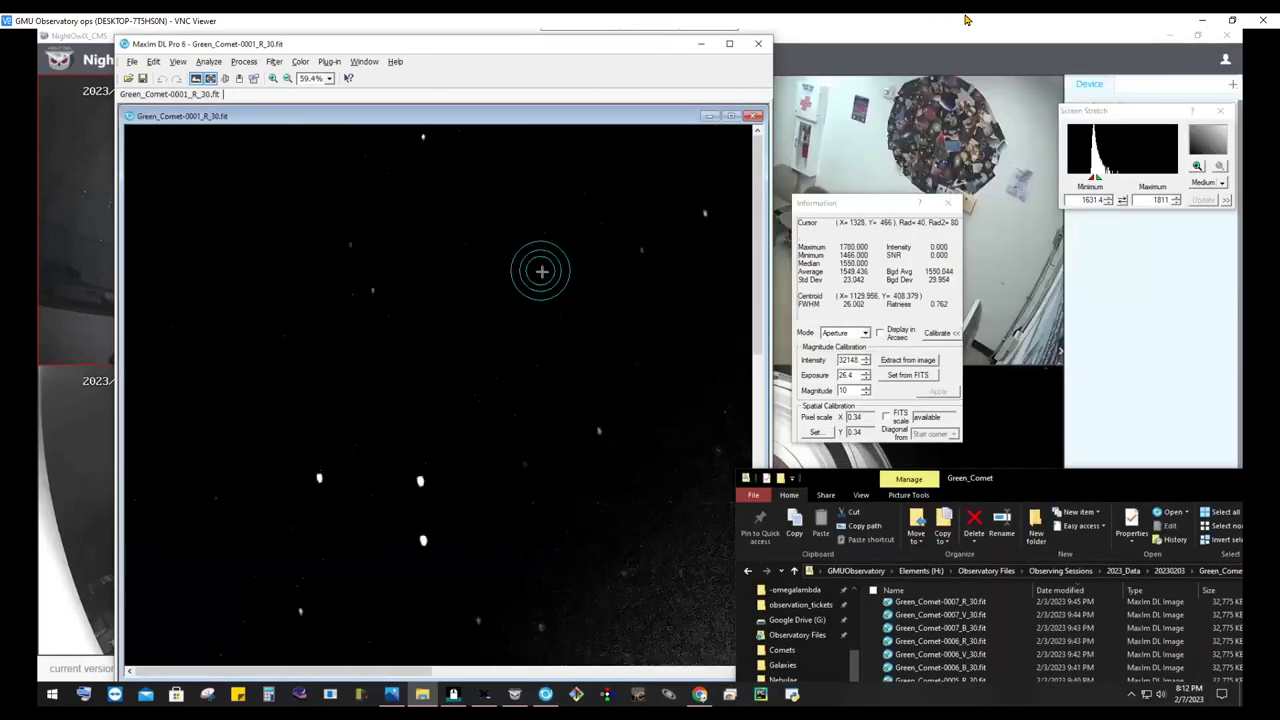
Step: Fit the whole R-filter comet image in view and set its screen stretch to about 1408.7 minimum and 2426.2 maximum
{"action": "scroll", "coordinate": [540, 273], "scroll_direction": "down", "scroll_amount": 3}
{"action": "scroll", "coordinate": [396, 265], "scroll_direction": "up", "scroll_amount": 1}
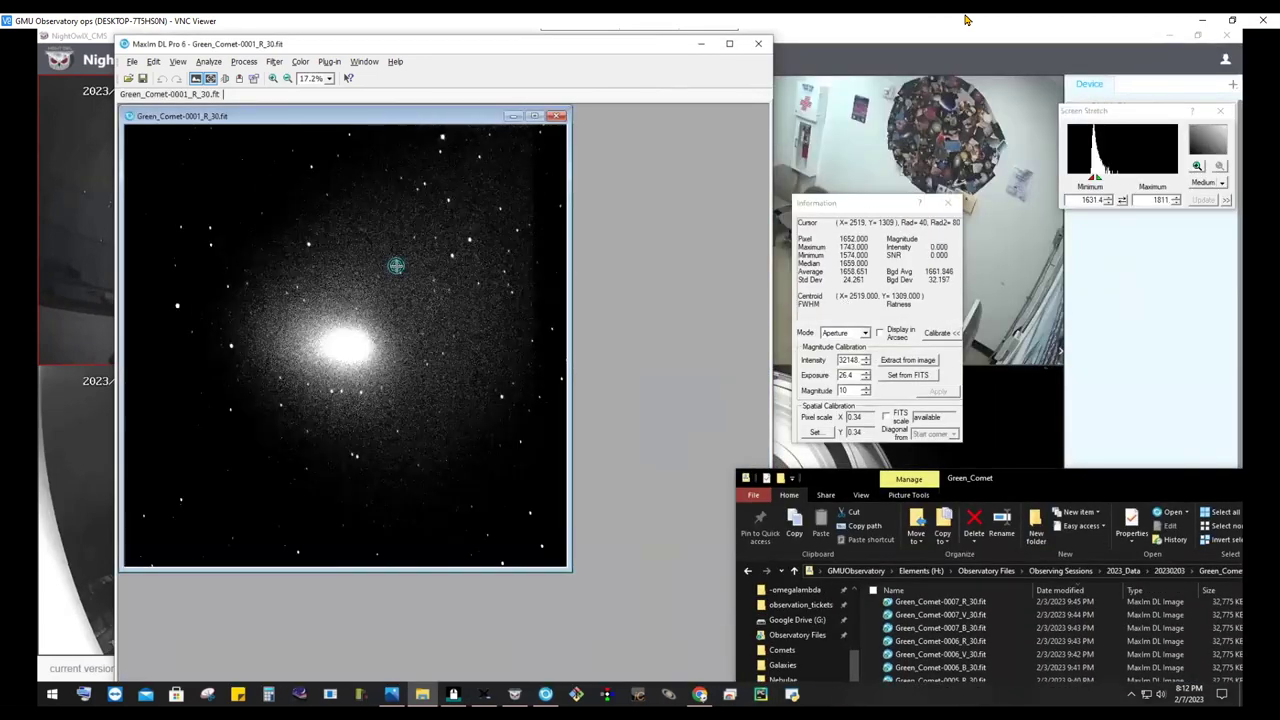
{"action": "mouse_move", "coordinate": [1097, 180]}
{"action": "left_mouse_down"}
{"action": "mouse_move", "coordinate": [1083, 182]}
{"action": "mouse_move", "coordinate": [1108, 182]}
{"action": "left_mouse_up"}
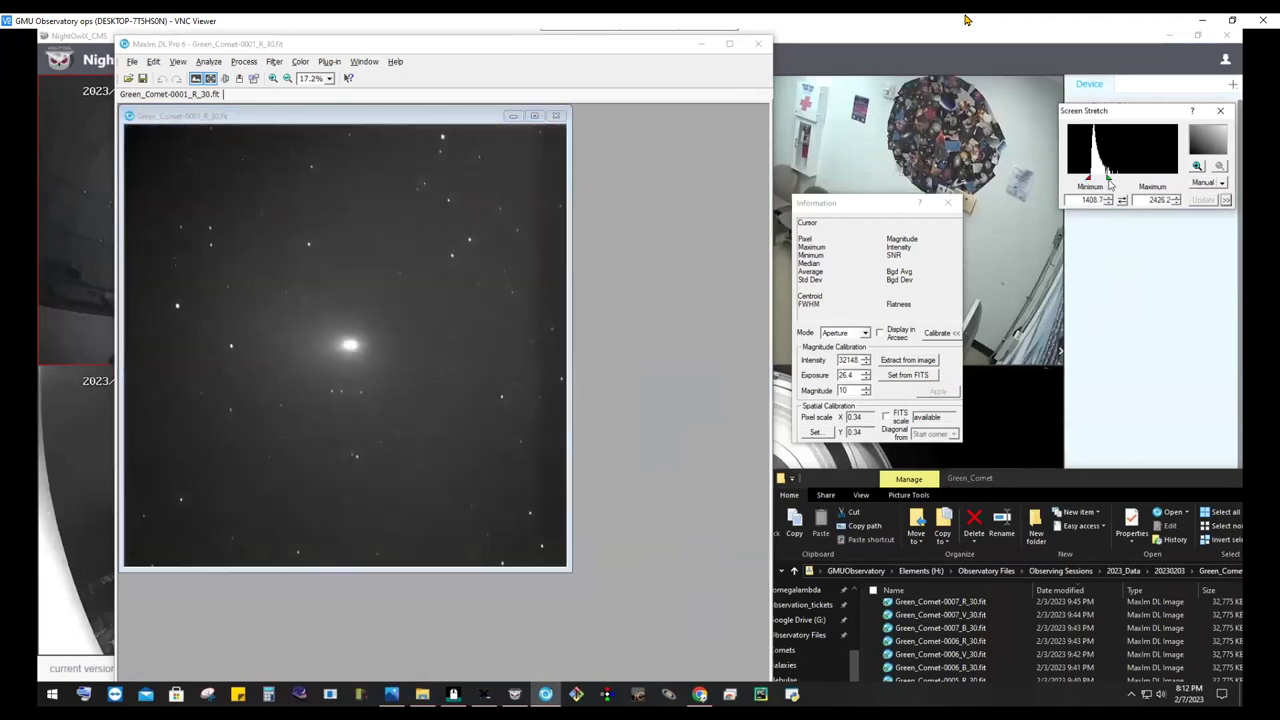
Step: Examine the R-filter comet's nucleus up close and in the full frame, and switch to the Night Owl camera live view
{"action": "mouse_move", "coordinate": [349, 352]}
{"action": "scroll", "coordinate": [349, 352], "scroll_direction": "up", "scroll_amount": 4}
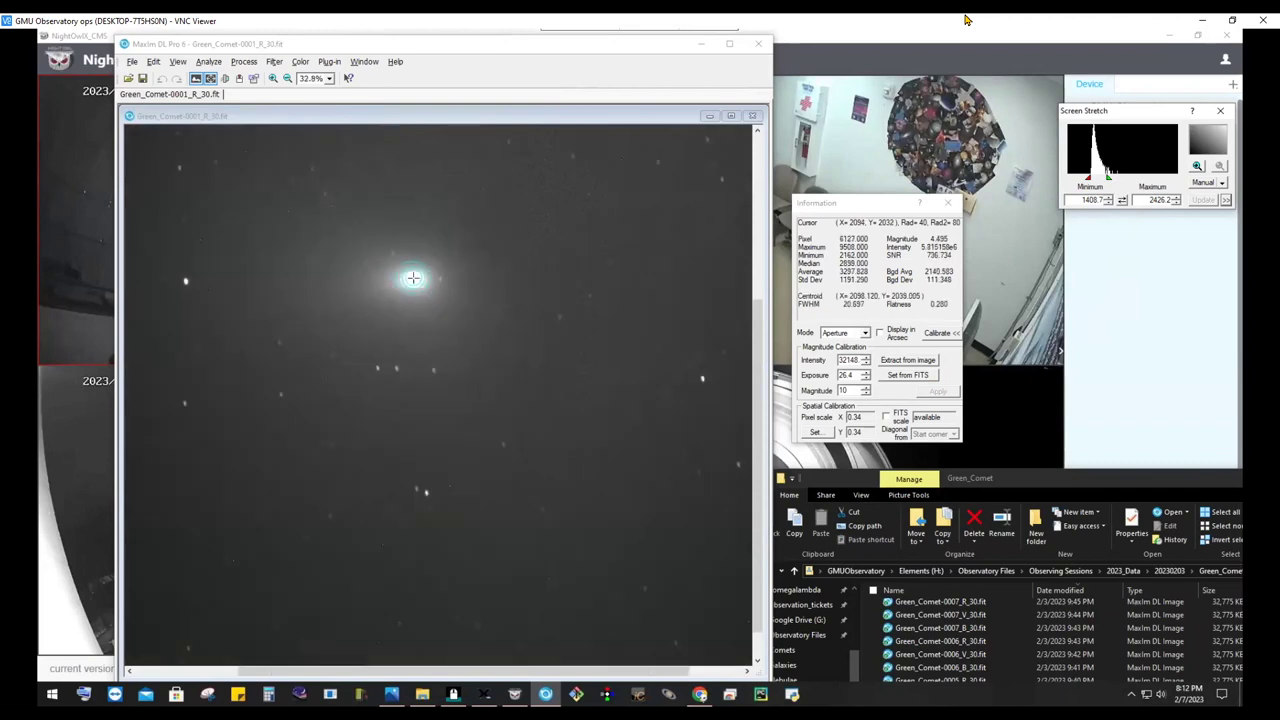
{"action": "scroll", "coordinate": [411, 280], "scroll_direction": "down", "scroll_amount": 2}
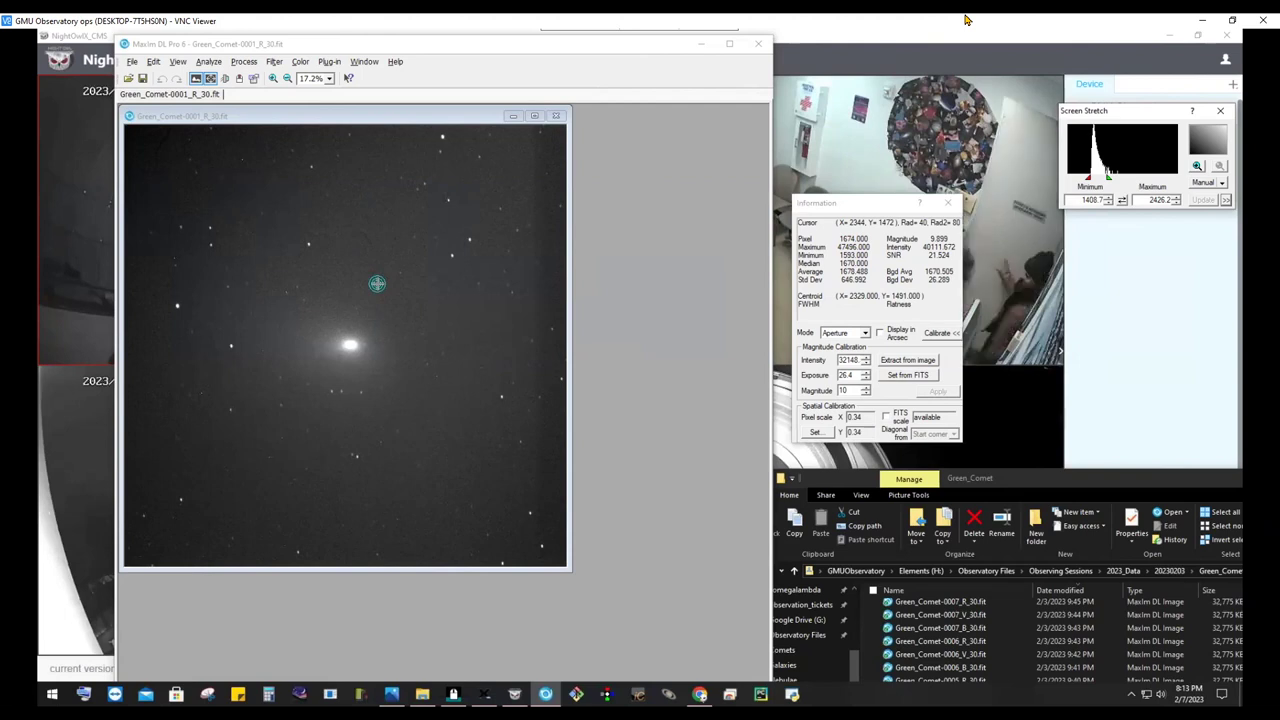
{"action": "left_click", "coordinate": [938, 118]}
{"action": "left_click", "coordinate": [938, 118]}
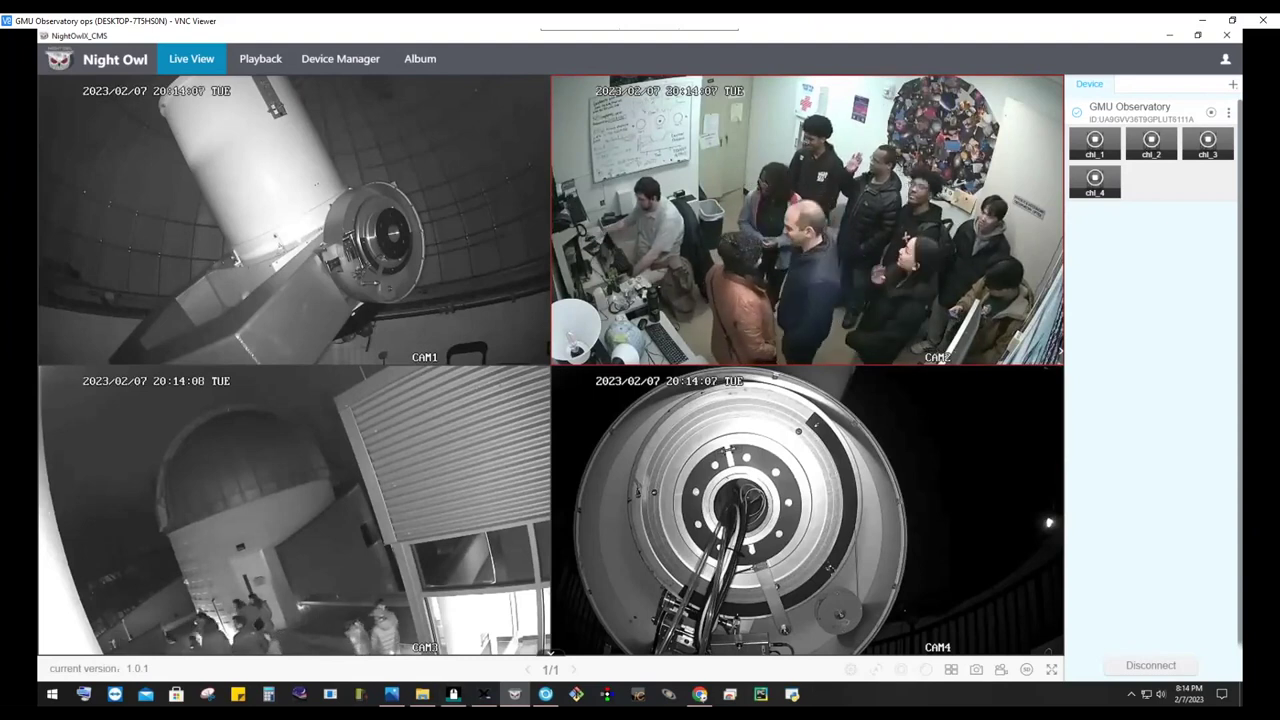
Step: Return to the file window and open Great_red_spot_.fit from the Planets folder inside For Tours
{"action": "left_click", "coordinate": [421, 694]}
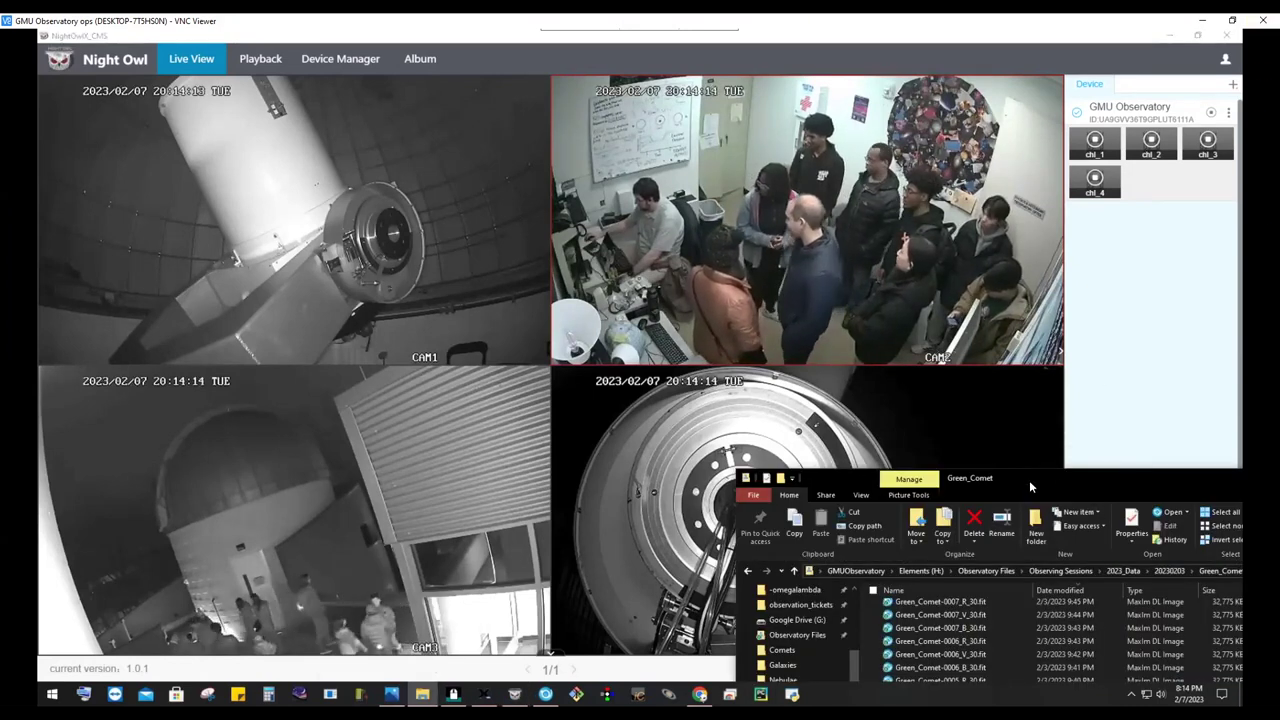
{"action": "left_click_drag", "start_coordinate": [1024, 480], "coordinate": [415, 196]}
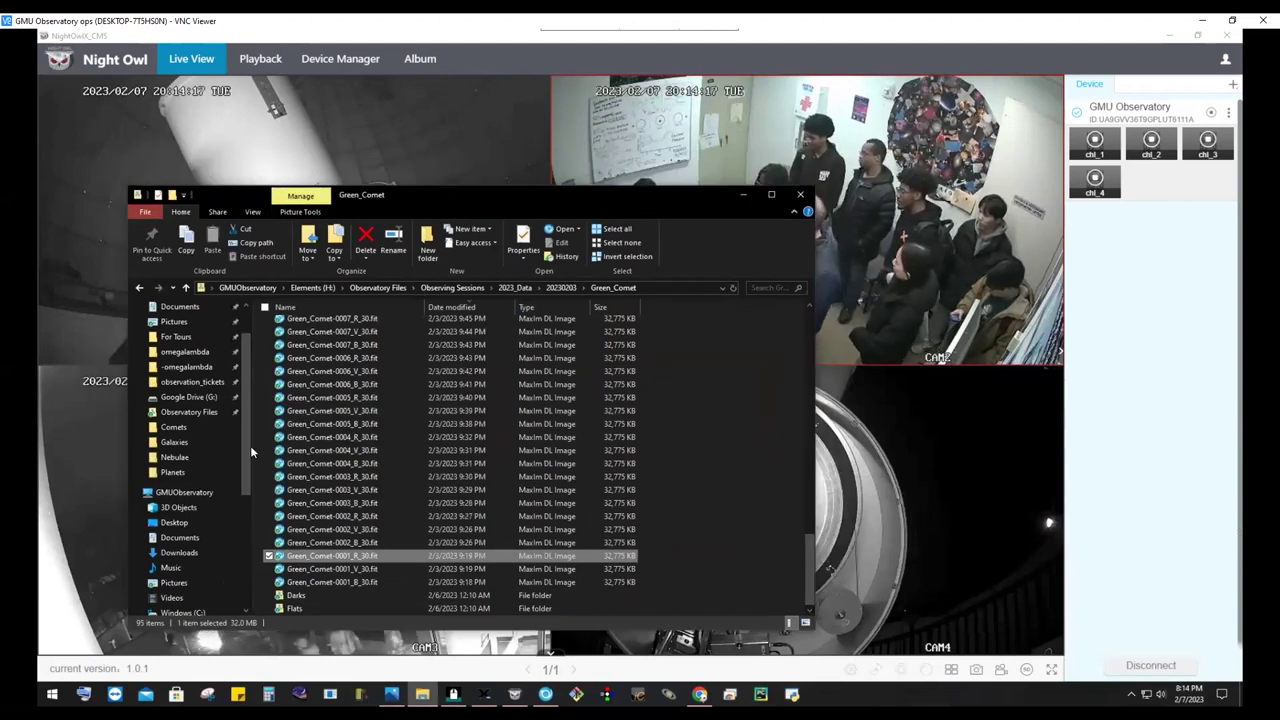
{"action": "left_click", "coordinate": [219, 413]}
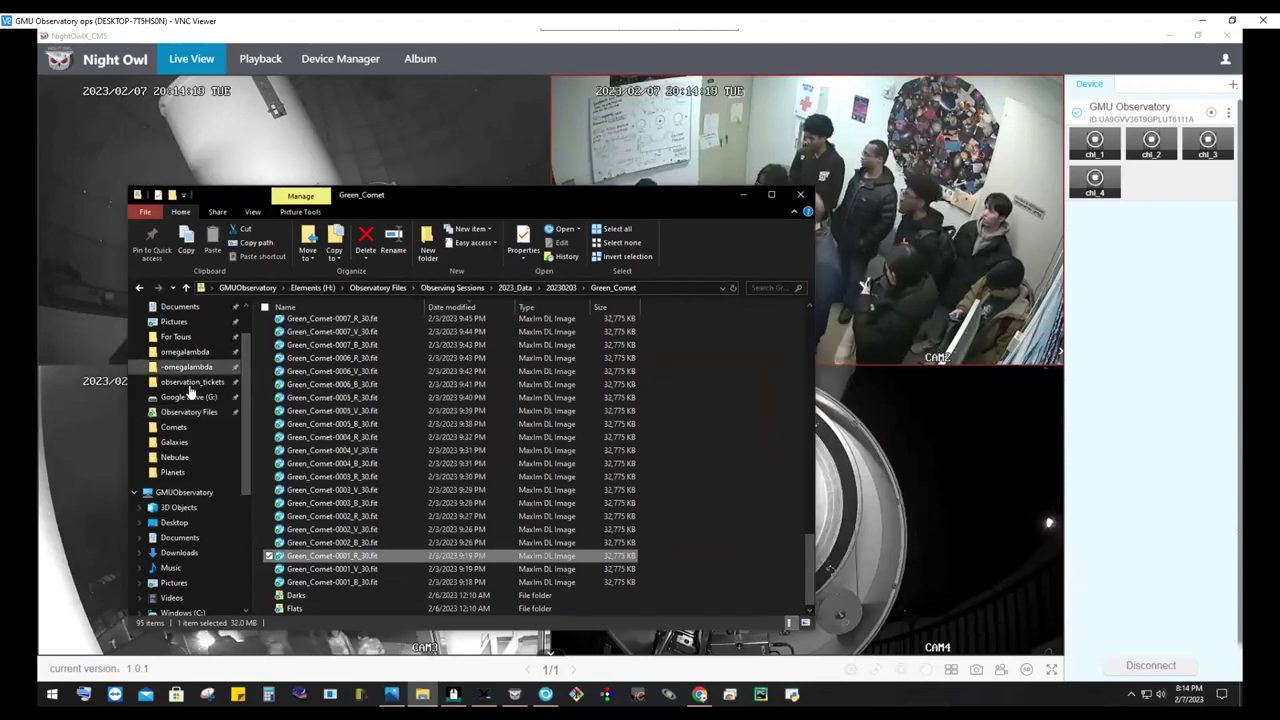
{"action": "left_click", "coordinate": [177, 337]}
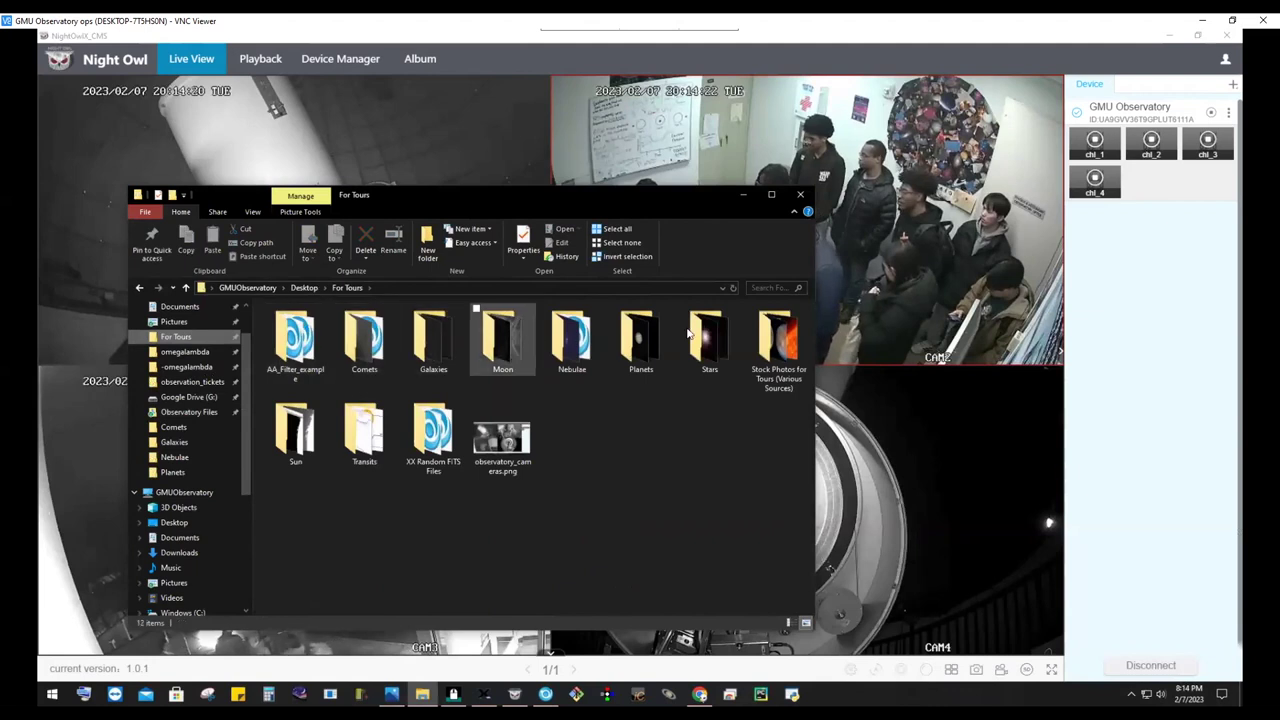
{"action": "double_click", "coordinate": [641, 340]}
{"action": "left_click", "coordinate": [362, 340]}
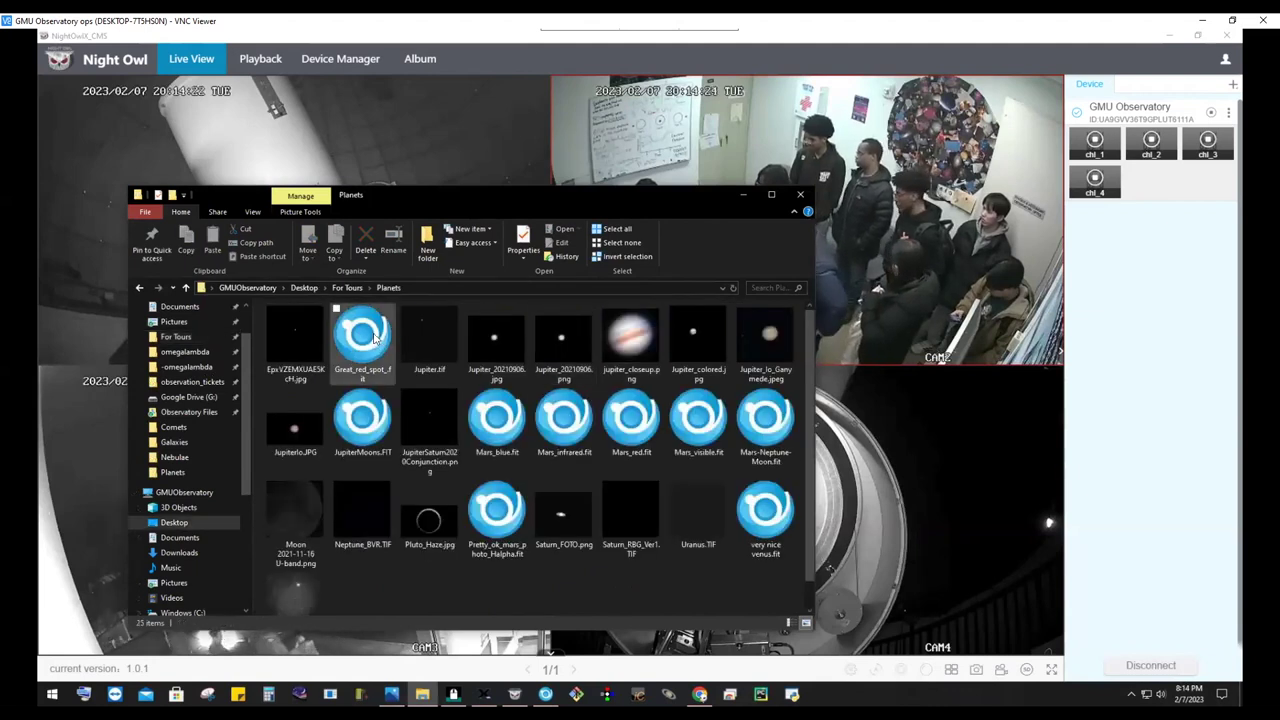
{"action": "double_click", "coordinate": [362, 340]}
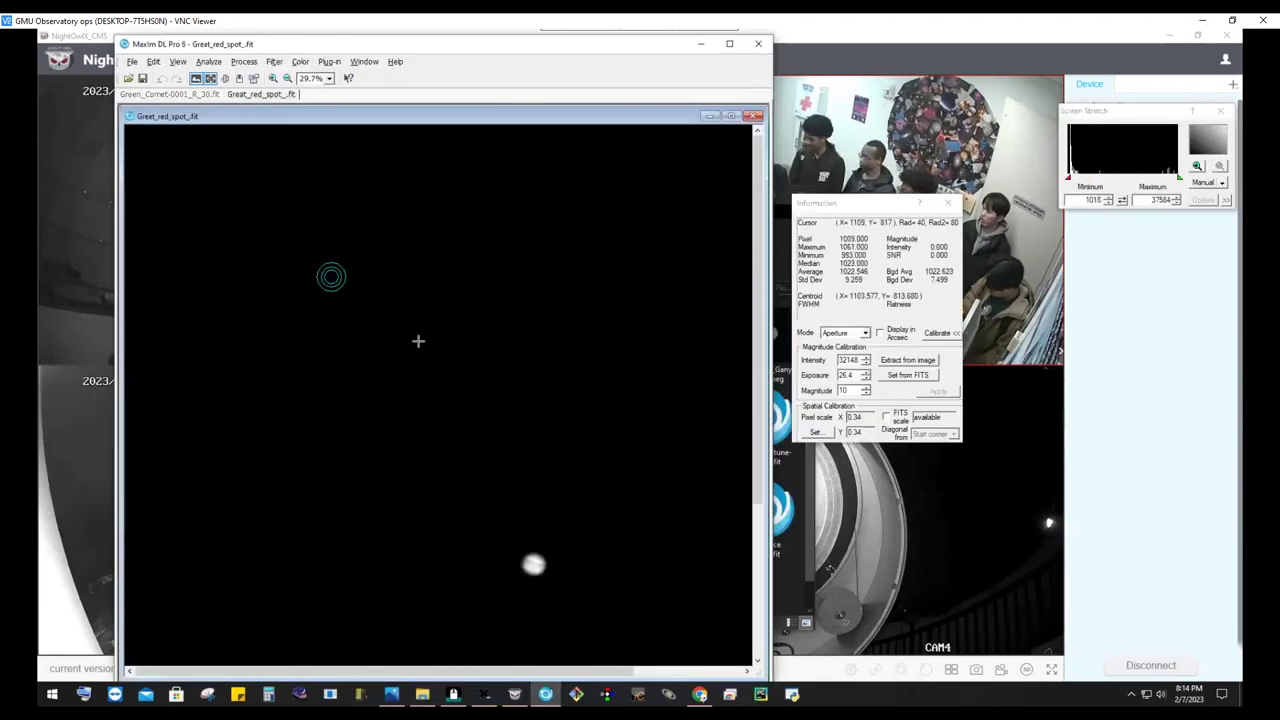
Step: Examine Jupiter's cloud bands and disc up close in the Great_red_spot_ image, then view the planet within the wider frame
{"action": "scroll", "coordinate": [423, 403], "scroll_direction": "up", "scroll_amount": 3}
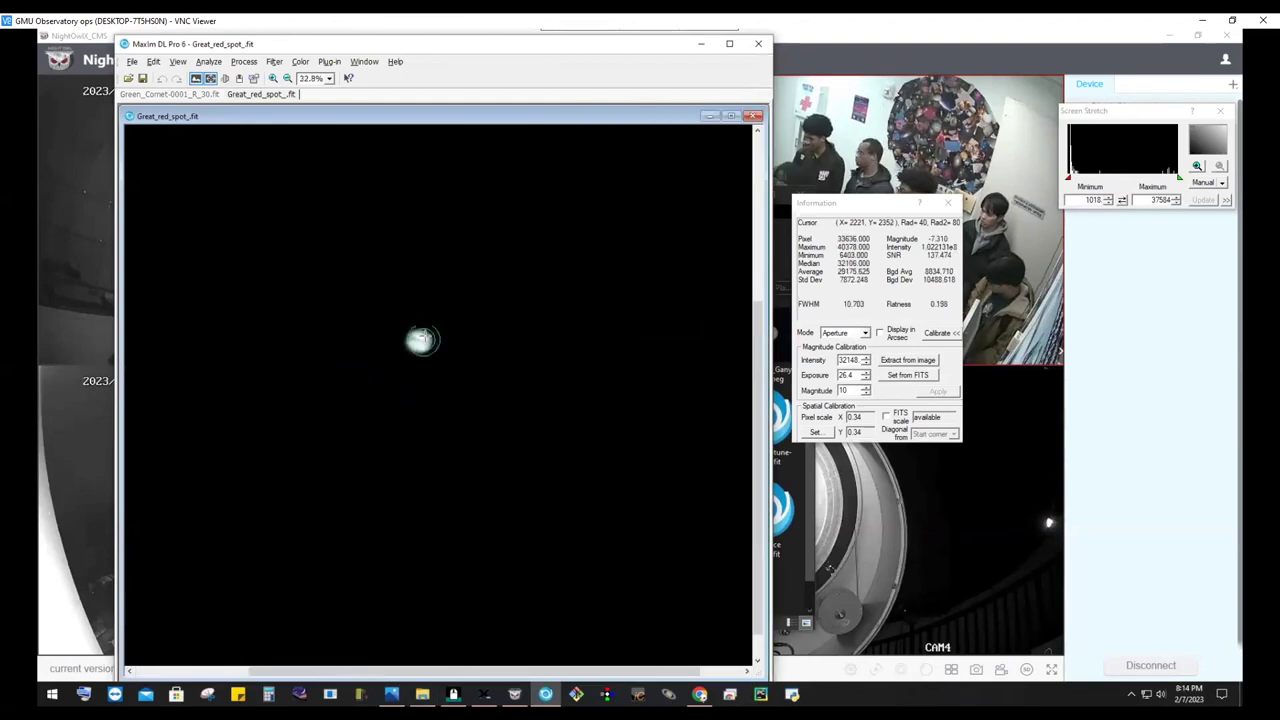
{"action": "scroll", "coordinate": [446, 401], "scroll_direction": "up", "scroll_amount": 3}
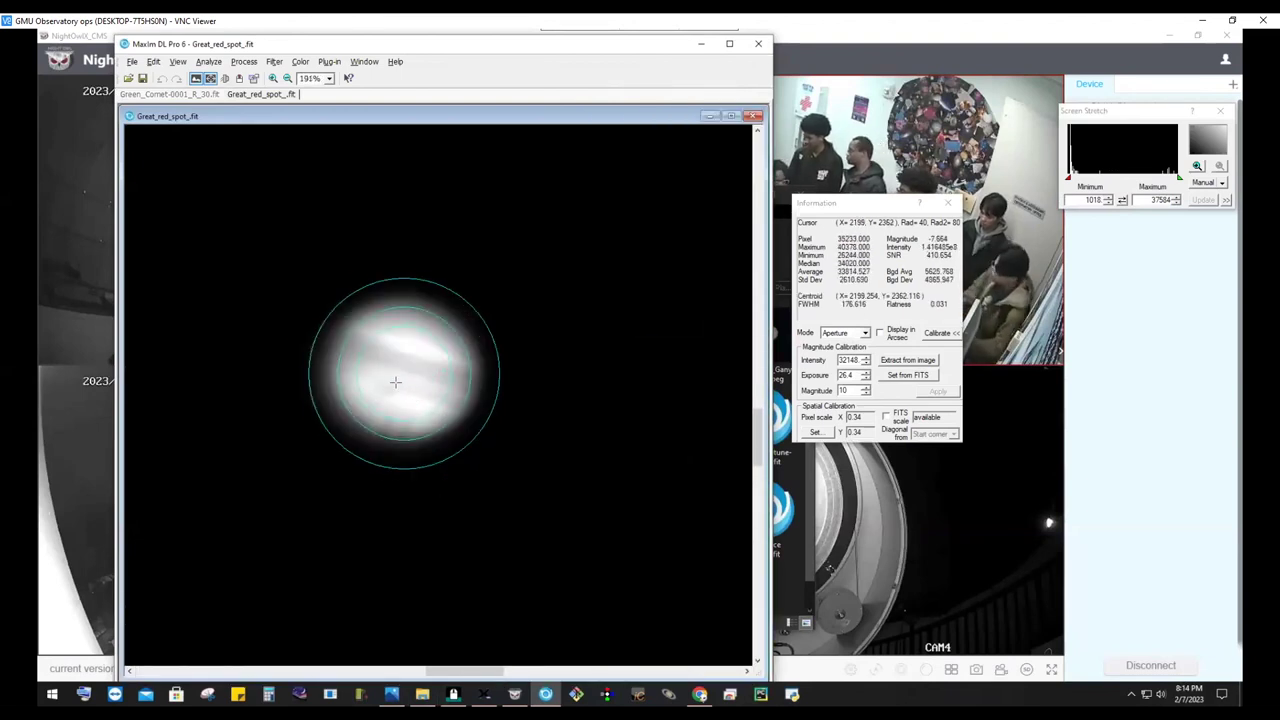
{"action": "scroll", "coordinate": [432, 372], "scroll_direction": "up", "scroll_amount": 1}
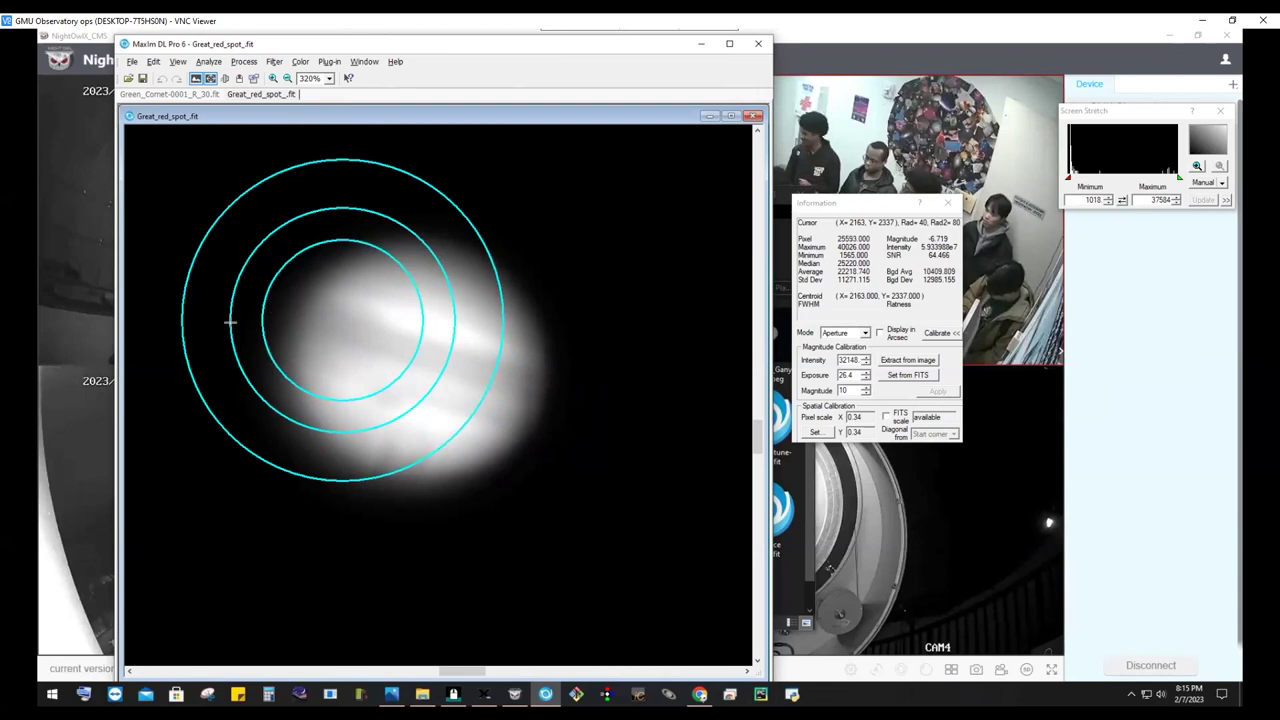
{"action": "scroll", "coordinate": [333, 422], "scroll_direction": "up", "scroll_amount": 2}
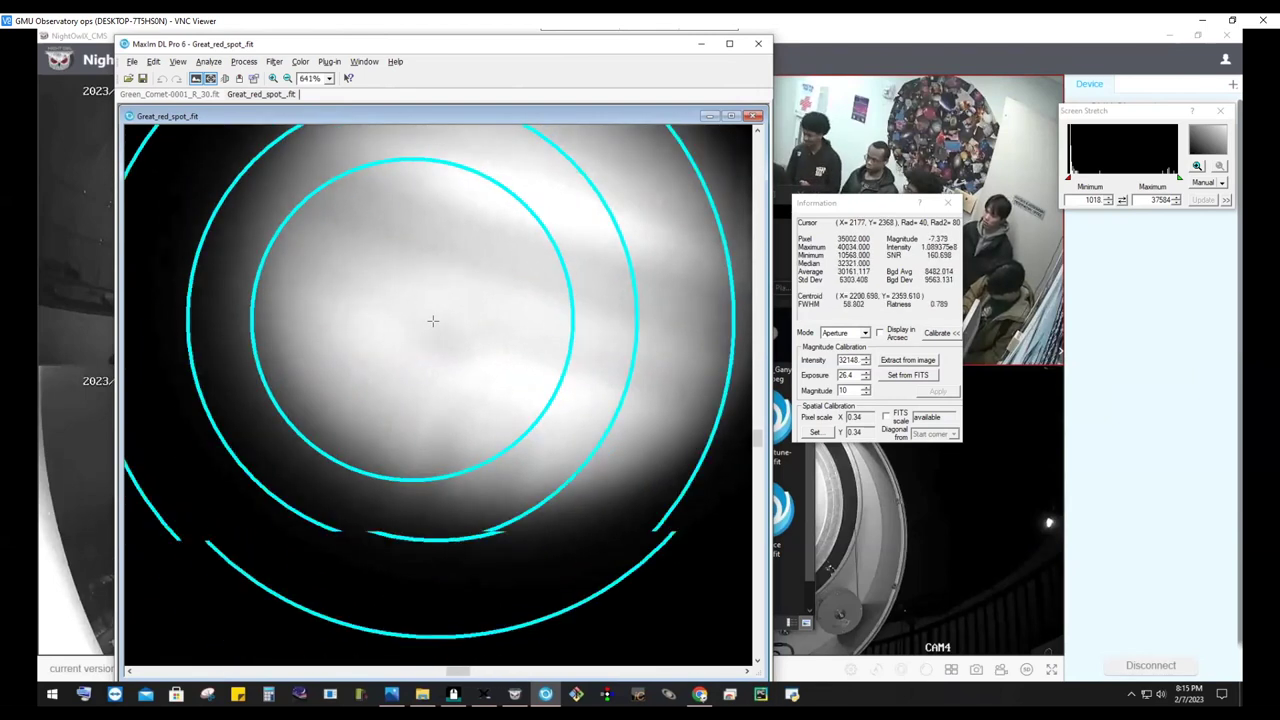
{"action": "scroll", "coordinate": [435, 333], "scroll_direction": "down", "scroll_amount": 2}
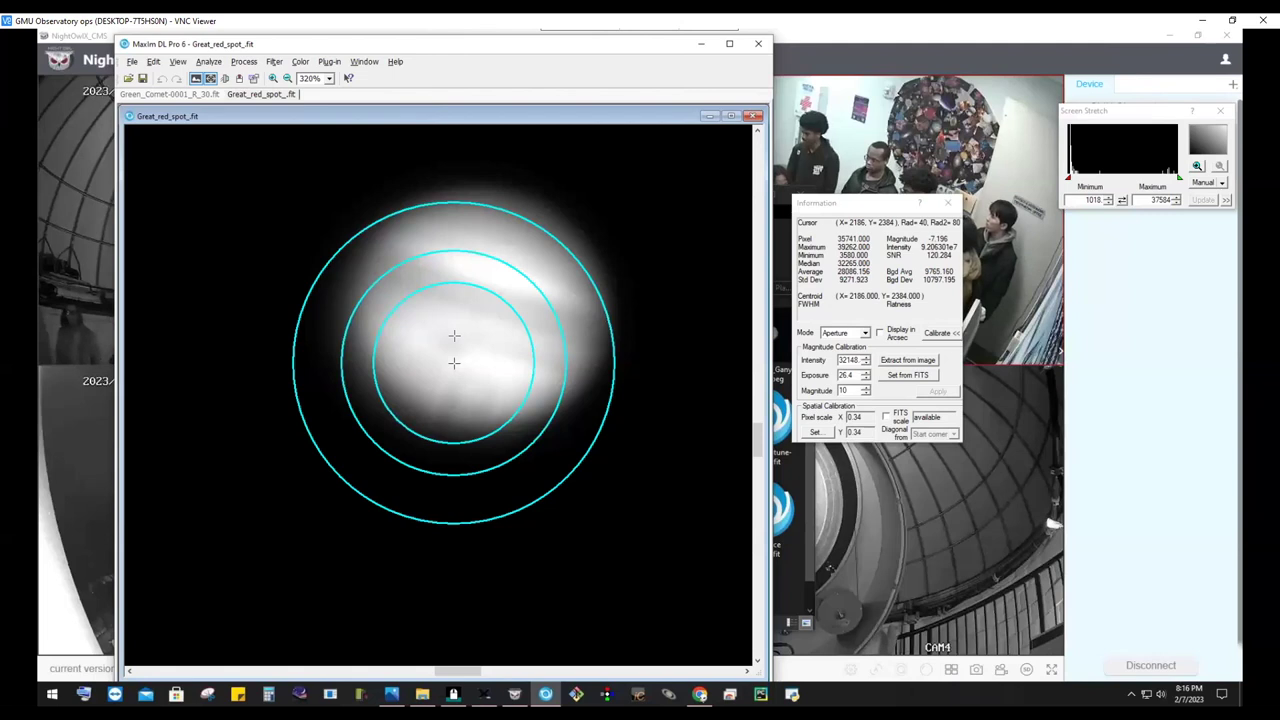
{"action": "scroll", "coordinate": [453, 335], "scroll_direction": "down", "scroll_amount": 10}
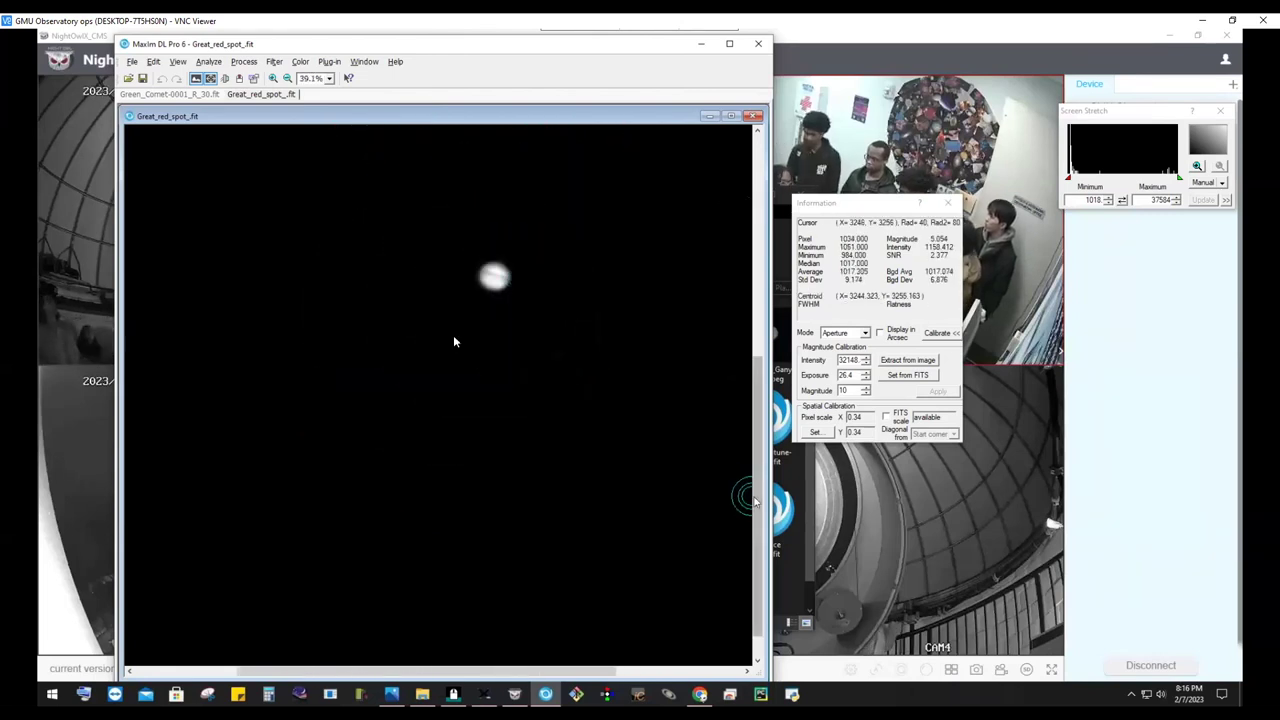
Step: Set the Great_red_spot_ image's screen stretch maximum to about 1708.4 and examine Jupiter with its surrounding moons in wide and close views
{"action": "scroll", "coordinate": [453, 342], "scroll_direction": "up", "scroll_amount": 3}
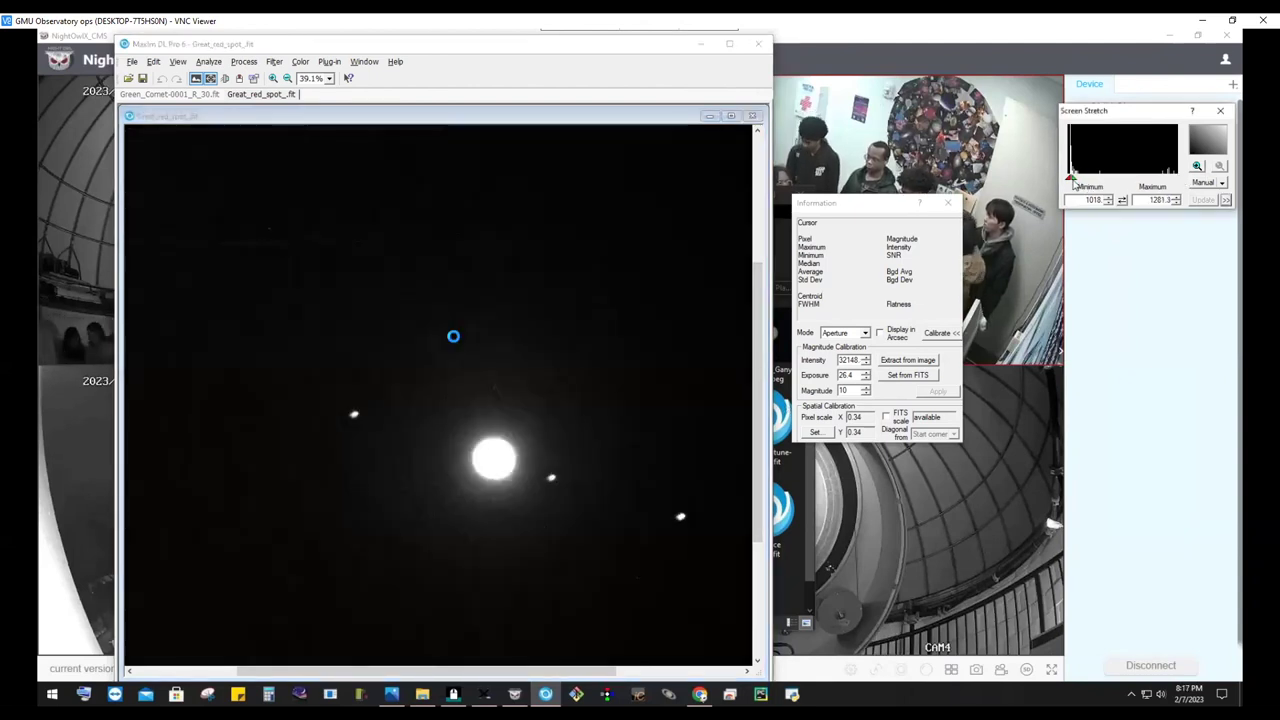
{"action": "scroll", "coordinate": [555, 401], "scroll_direction": "down", "scroll_amount": 1}
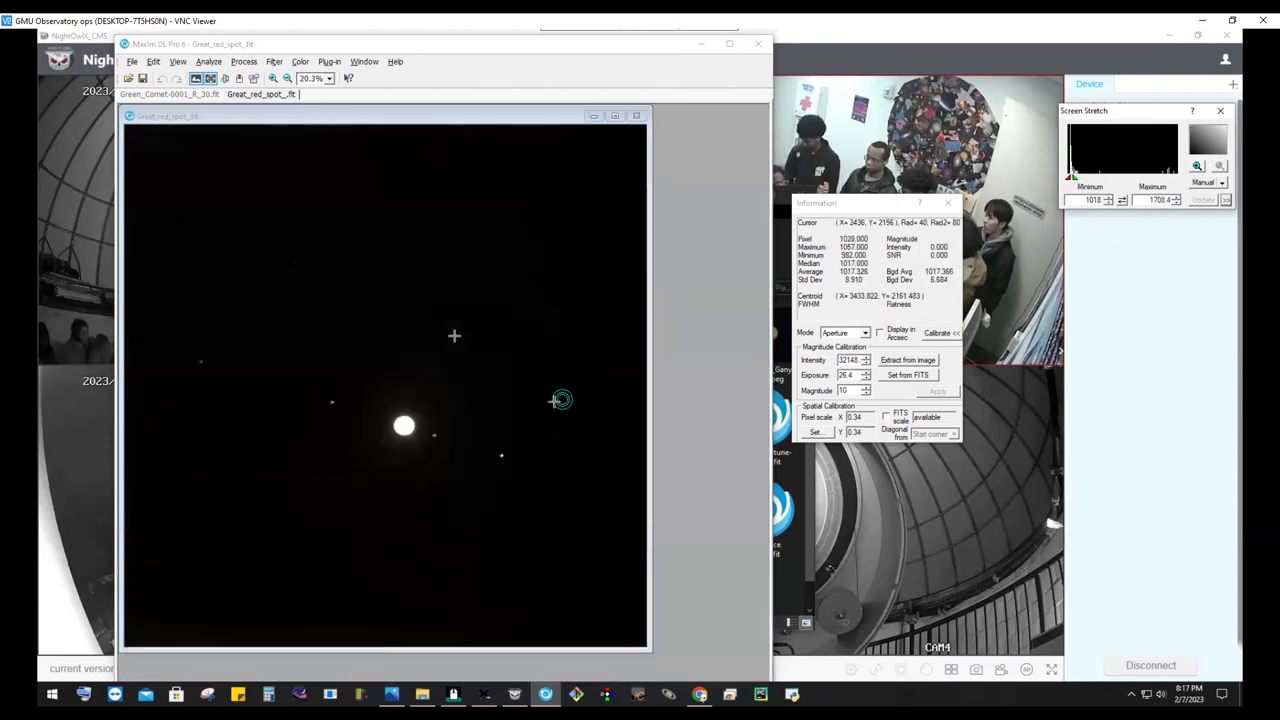
{"action": "scroll", "coordinate": [555, 401], "scroll_direction": "up", "scroll_amount": 1}
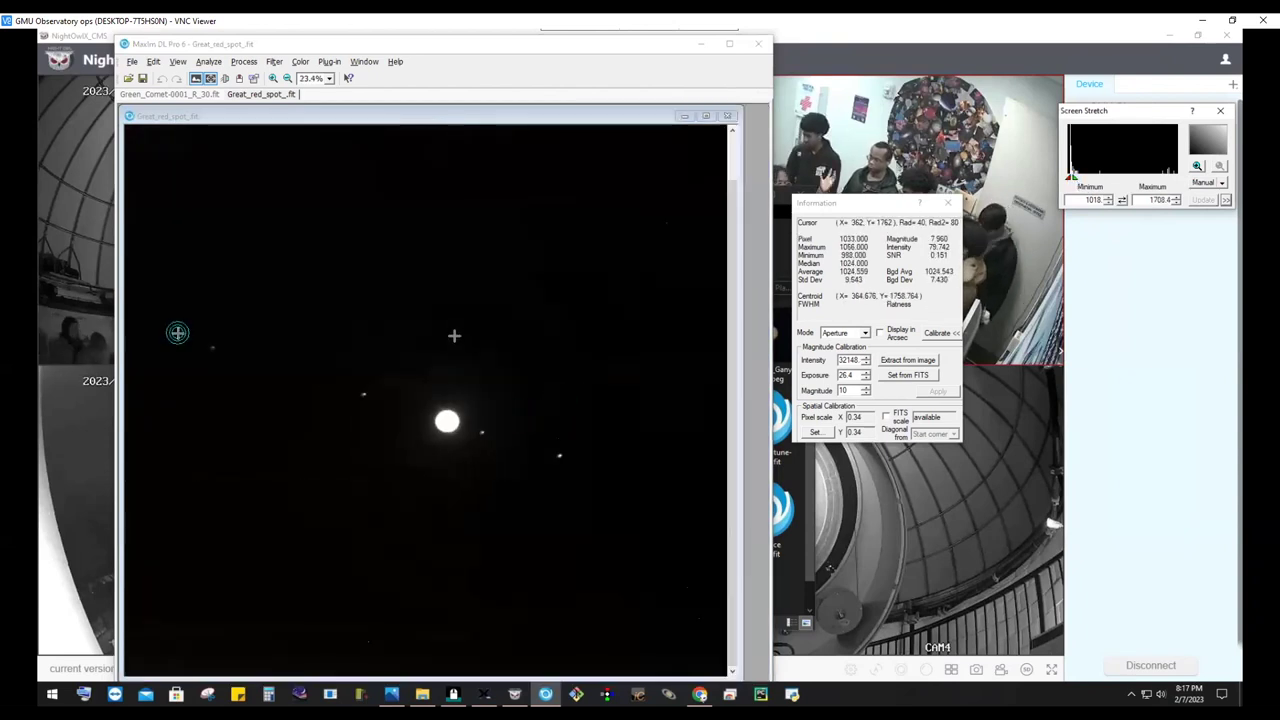
{"action": "scroll", "coordinate": [209, 347], "scroll_direction": "up", "scroll_amount": 2}
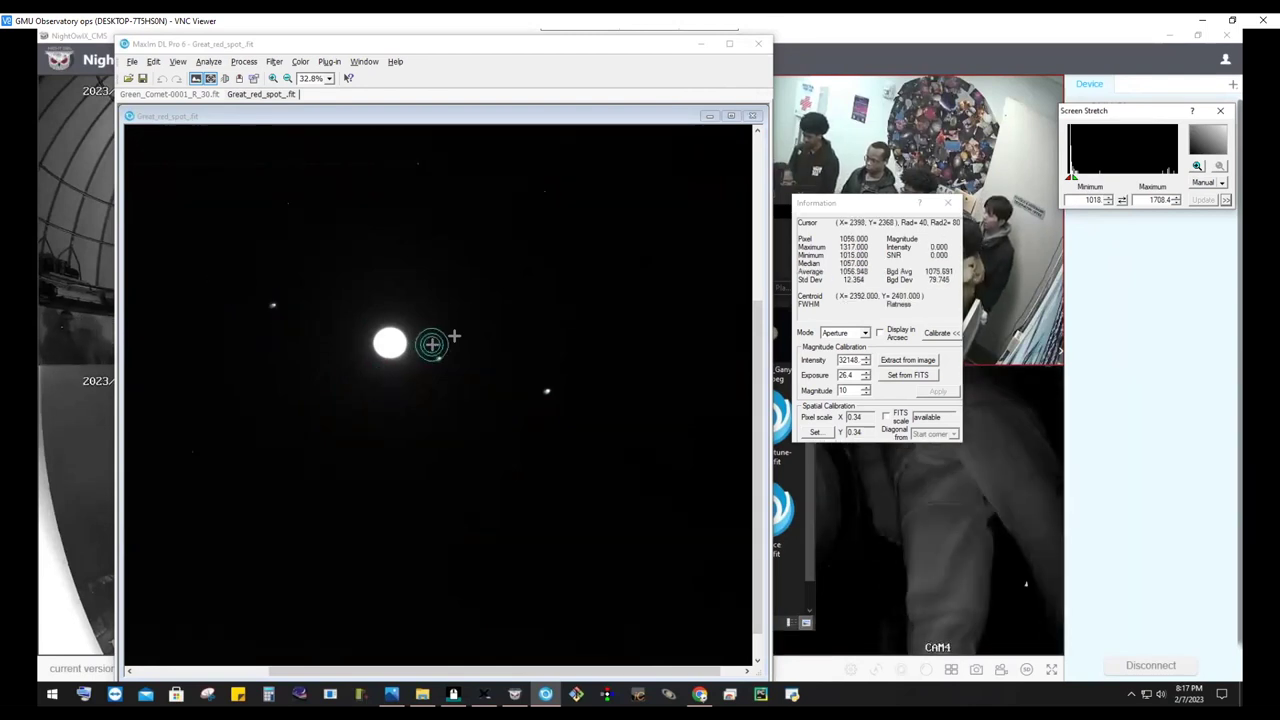
Step: Return to the file window and open 20170222_the-not-planets-widescreen-version-2b.png from the Stock Photos for Tours (Various Sources) folder inside For Tours
{"action": "left_click", "coordinate": [422, 693]}
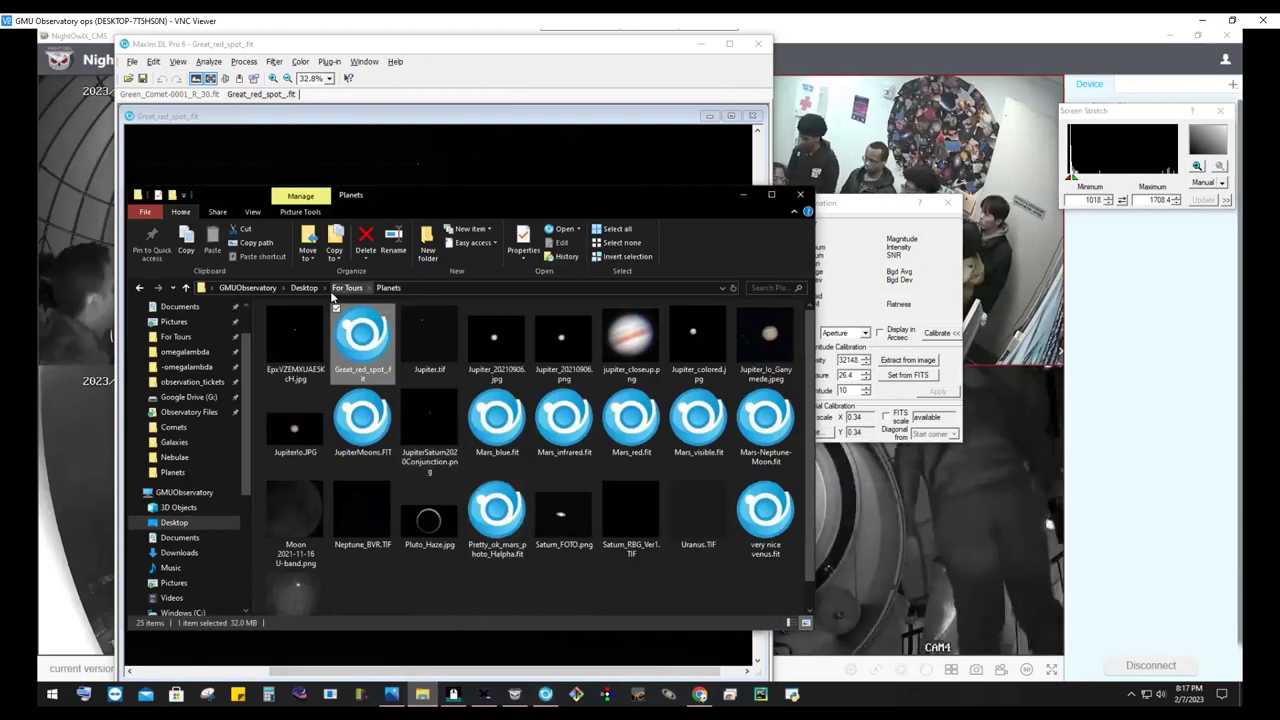
{"action": "left_click_drag", "start_coordinate": [410, 196], "coordinate": [473, 550]}
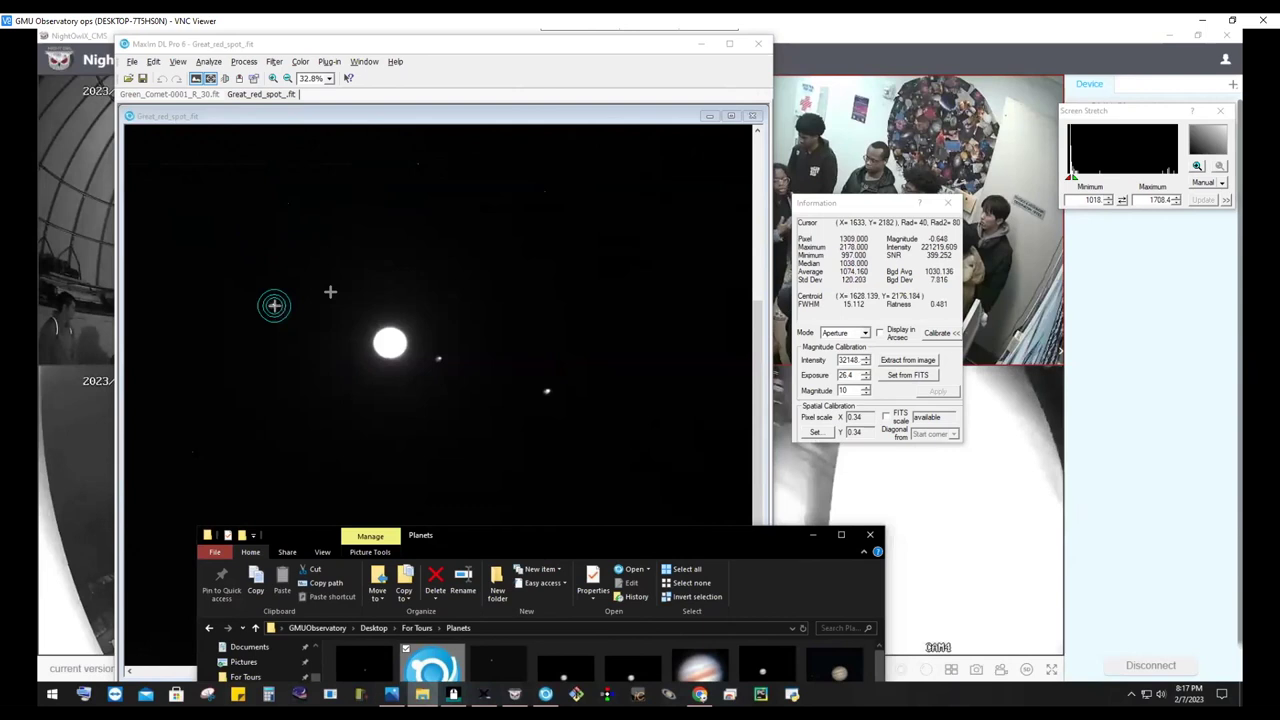
{"action": "left_click_drag", "start_coordinate": [549, 543], "coordinate": [598, 146]}
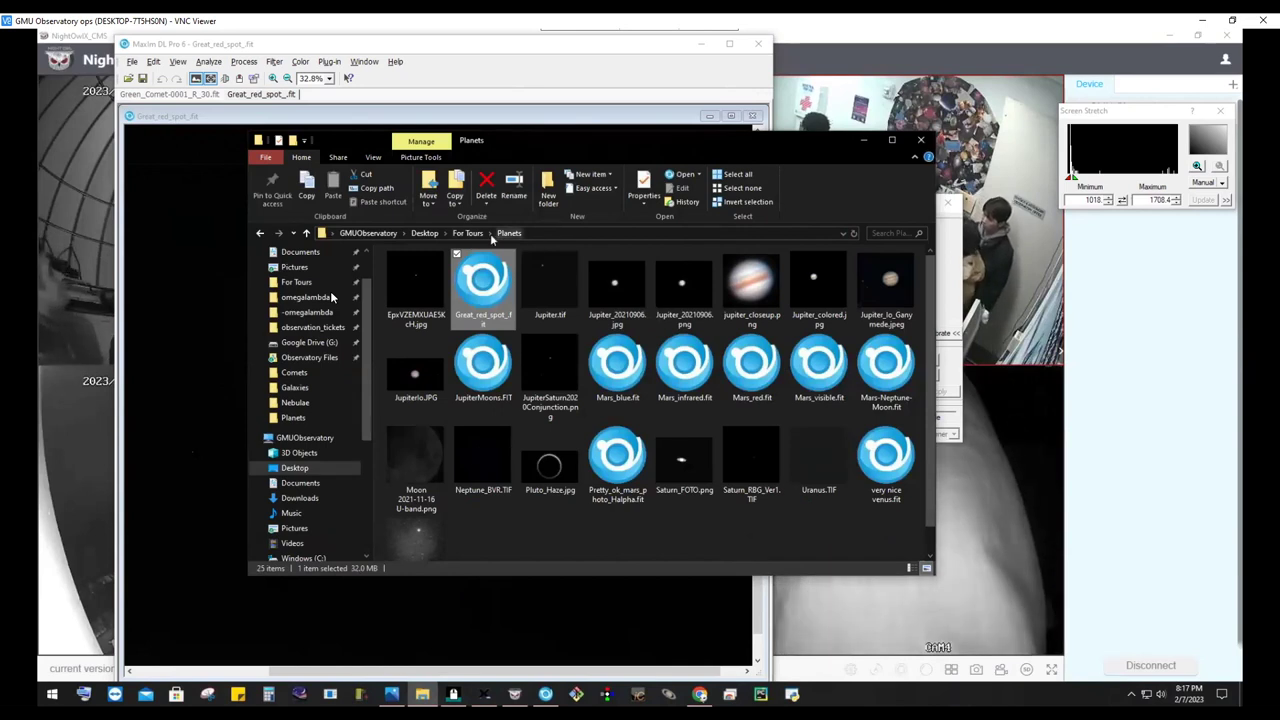
{"action": "left_click", "coordinate": [469, 233]}
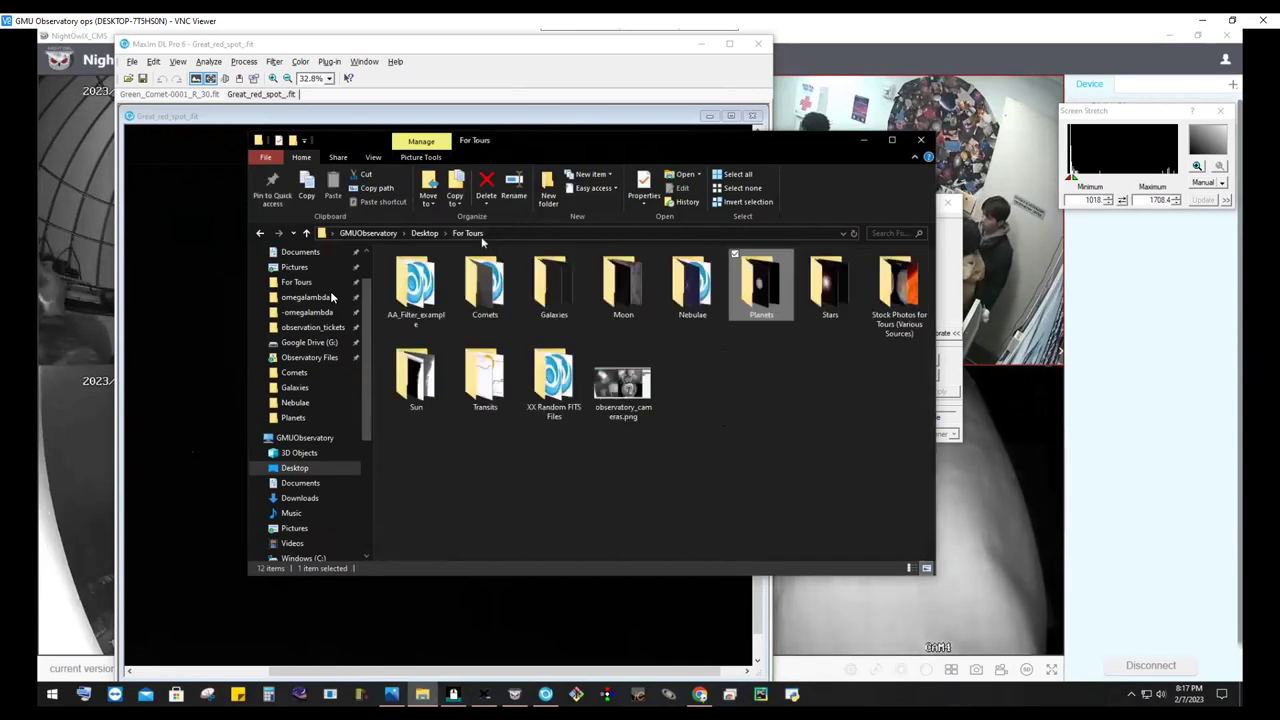
{"action": "double_click", "coordinate": [915, 295]}
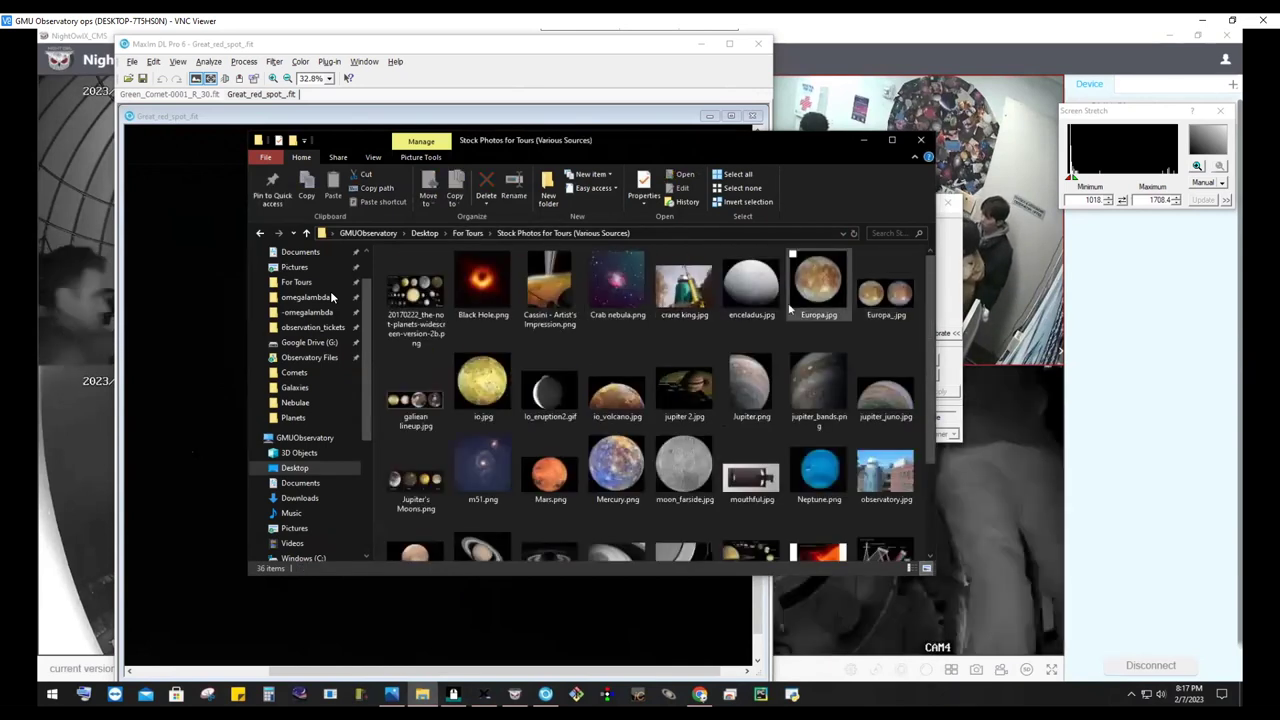
{"action": "left_click", "coordinate": [405, 293]}
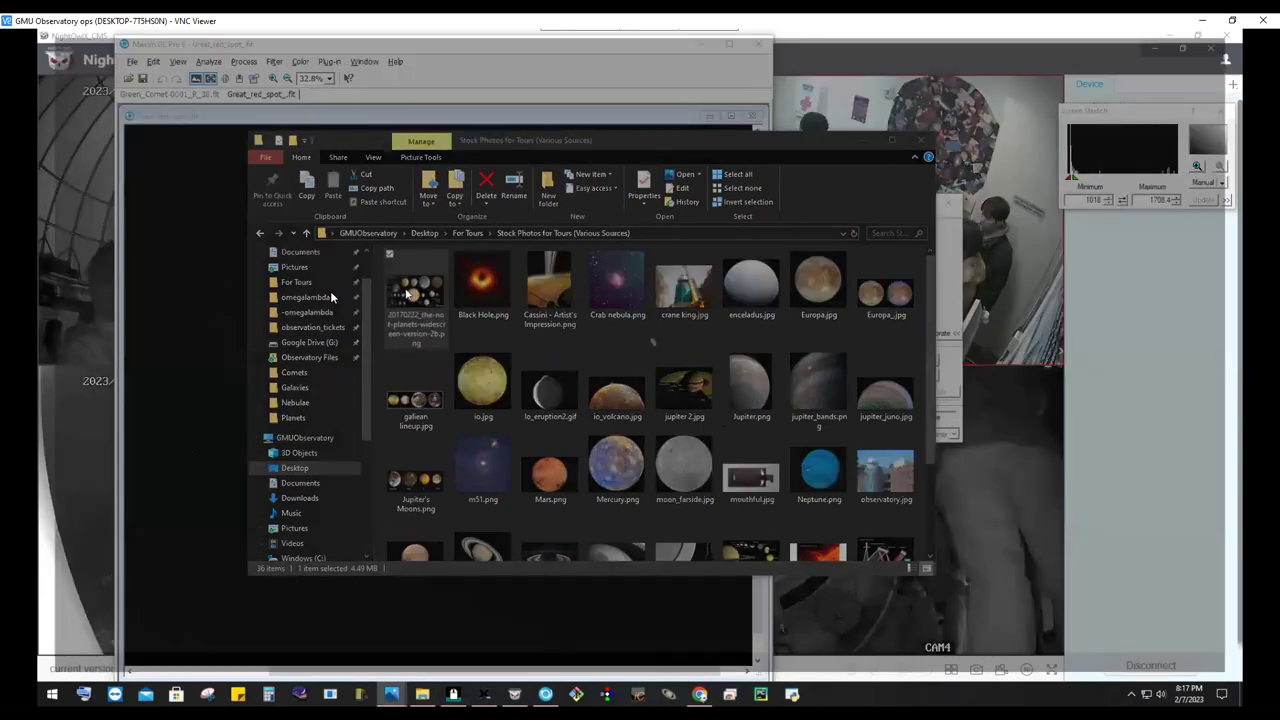